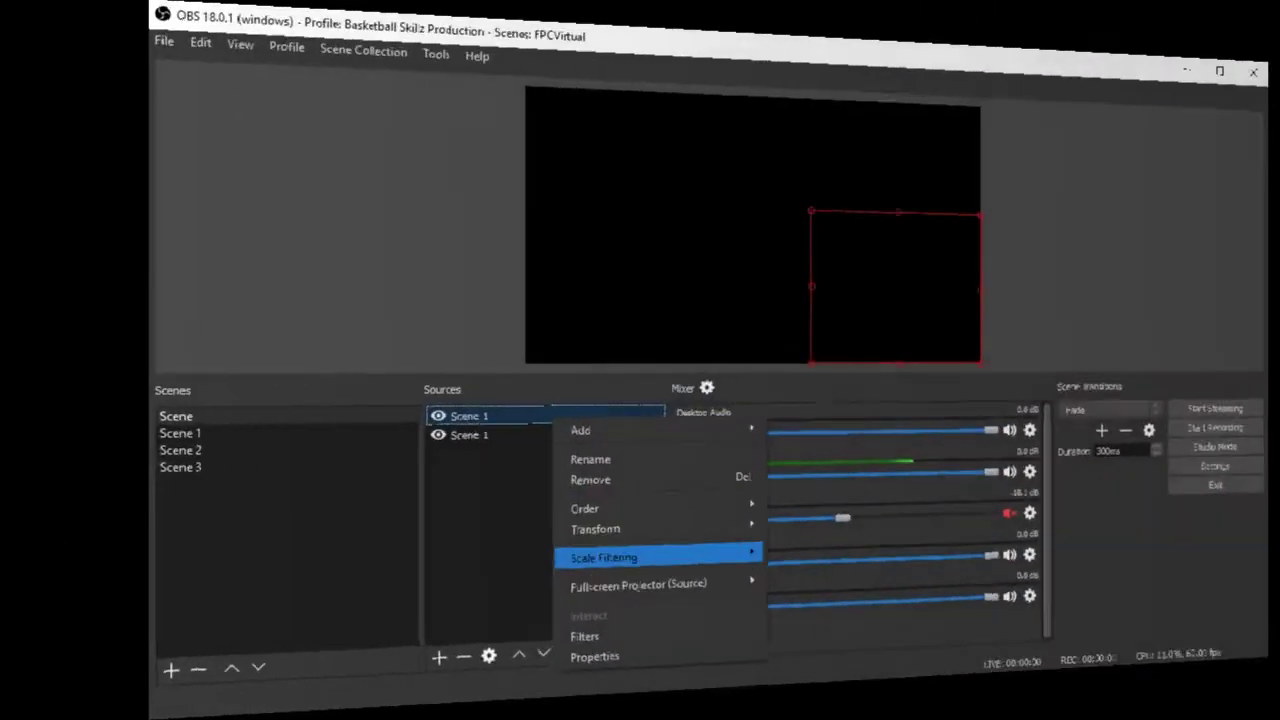
- Turn off the Scroll filter on the upper Scene 1 source and close its filter settings
left_click(585, 637)
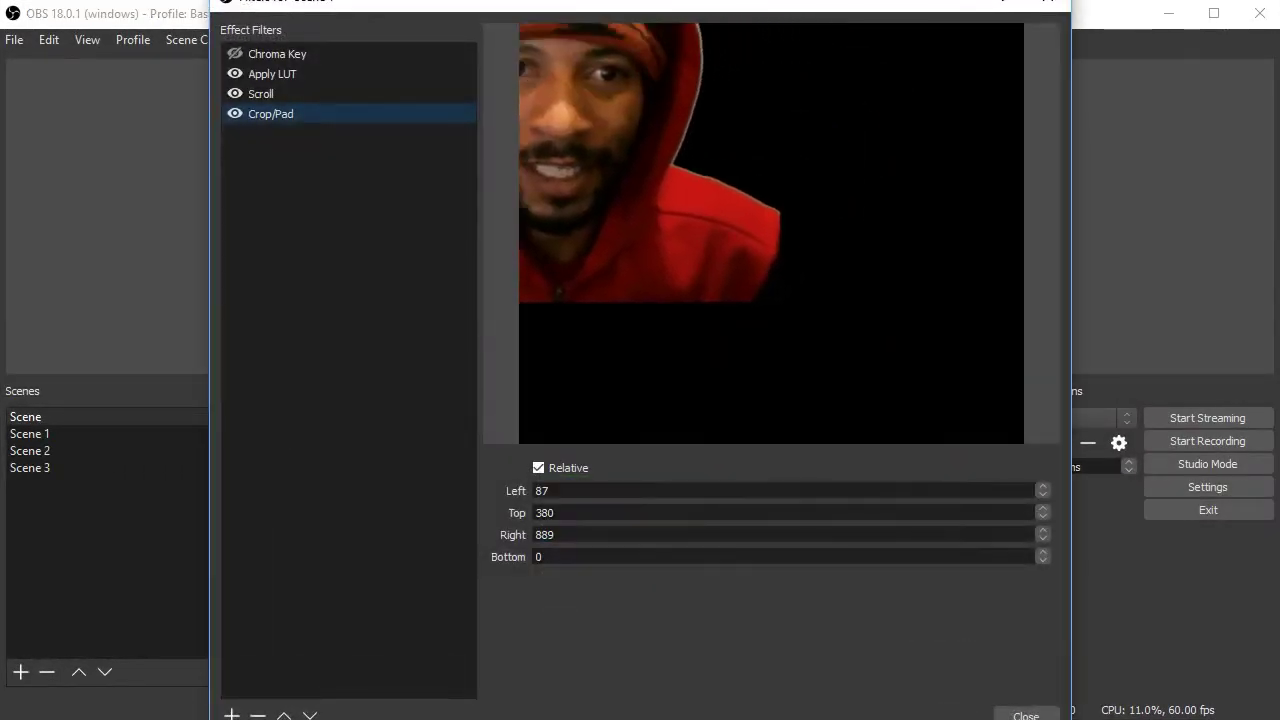
left_click(235, 94)
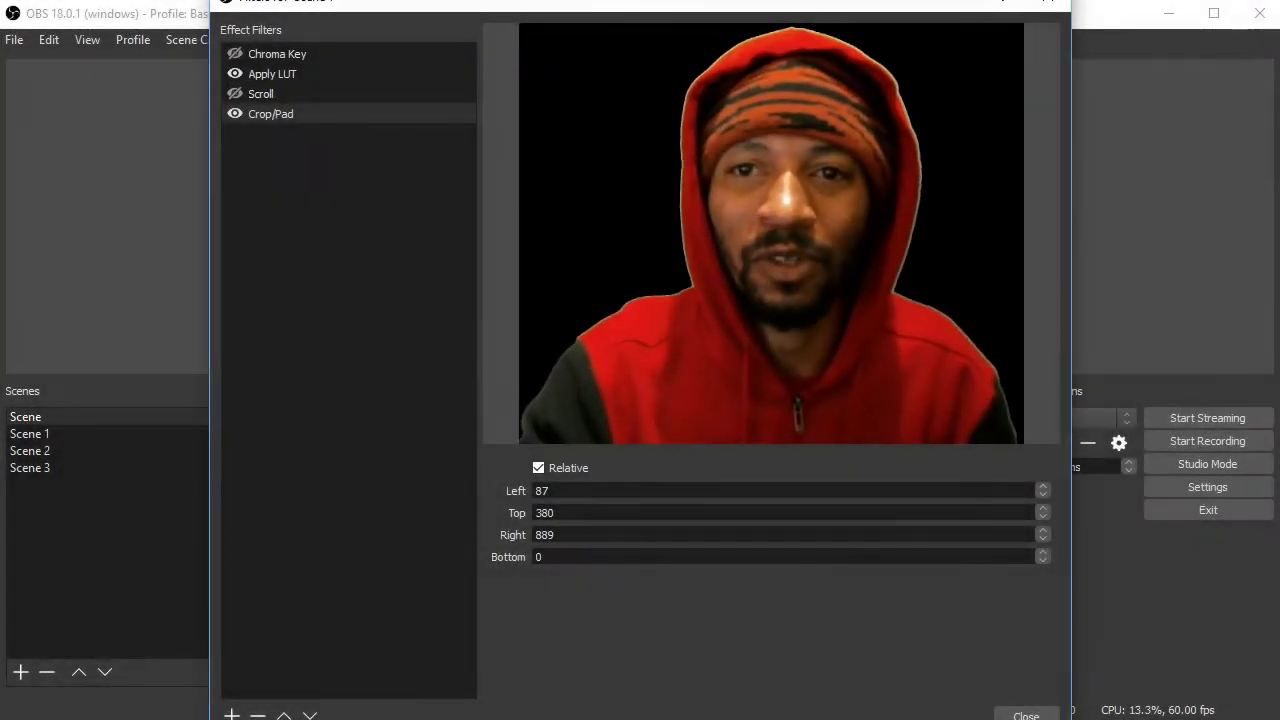
left_click_drag(640, 1, 596, 55)
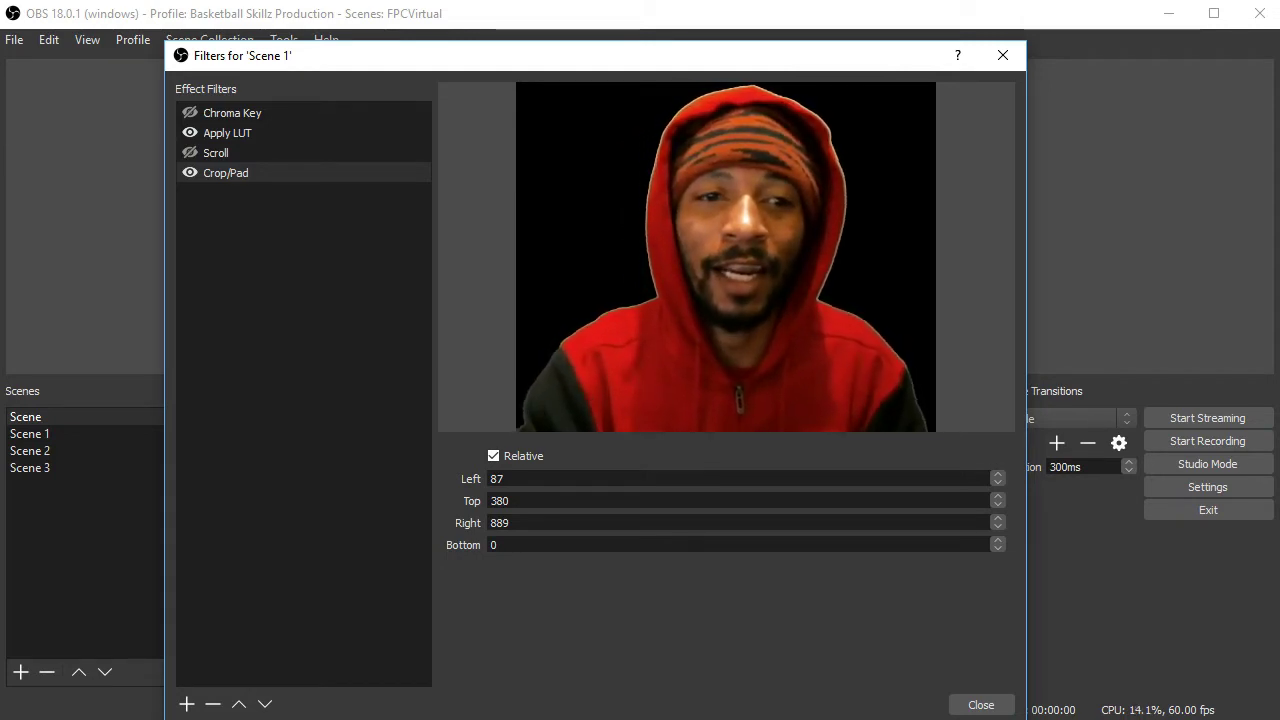
left_click_drag(595, 56, 914, 57)
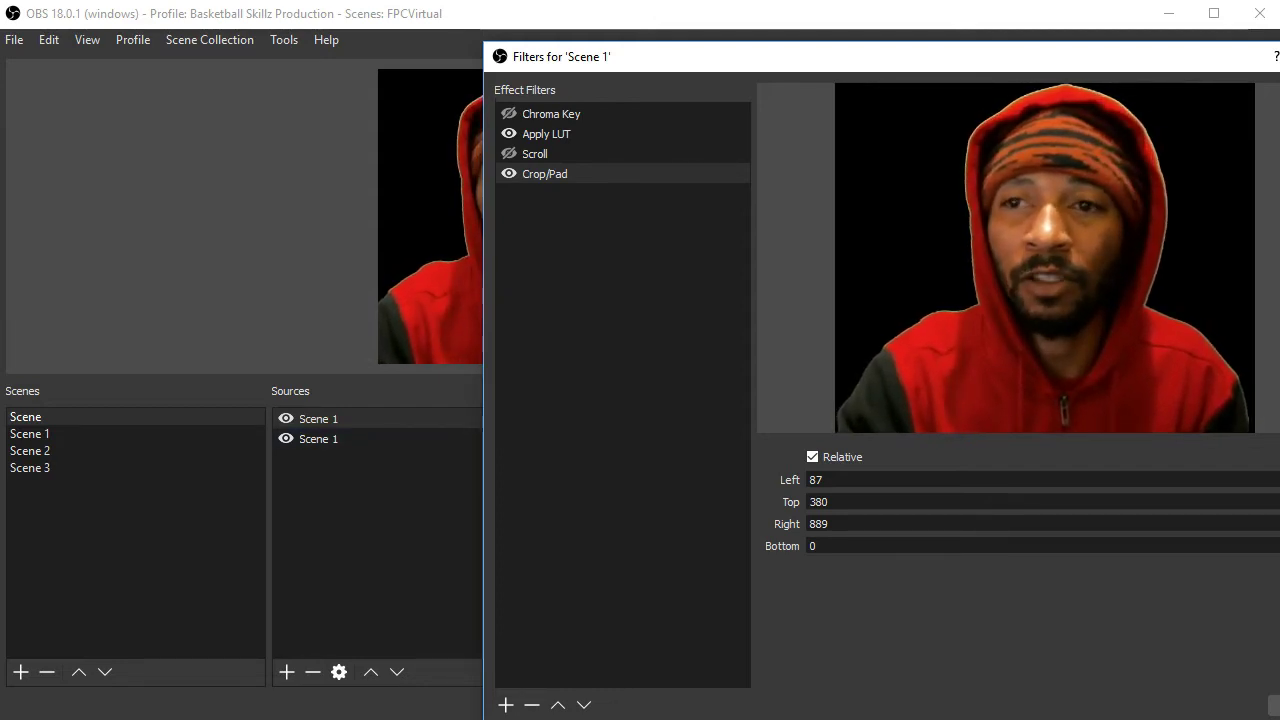
key("Escape")
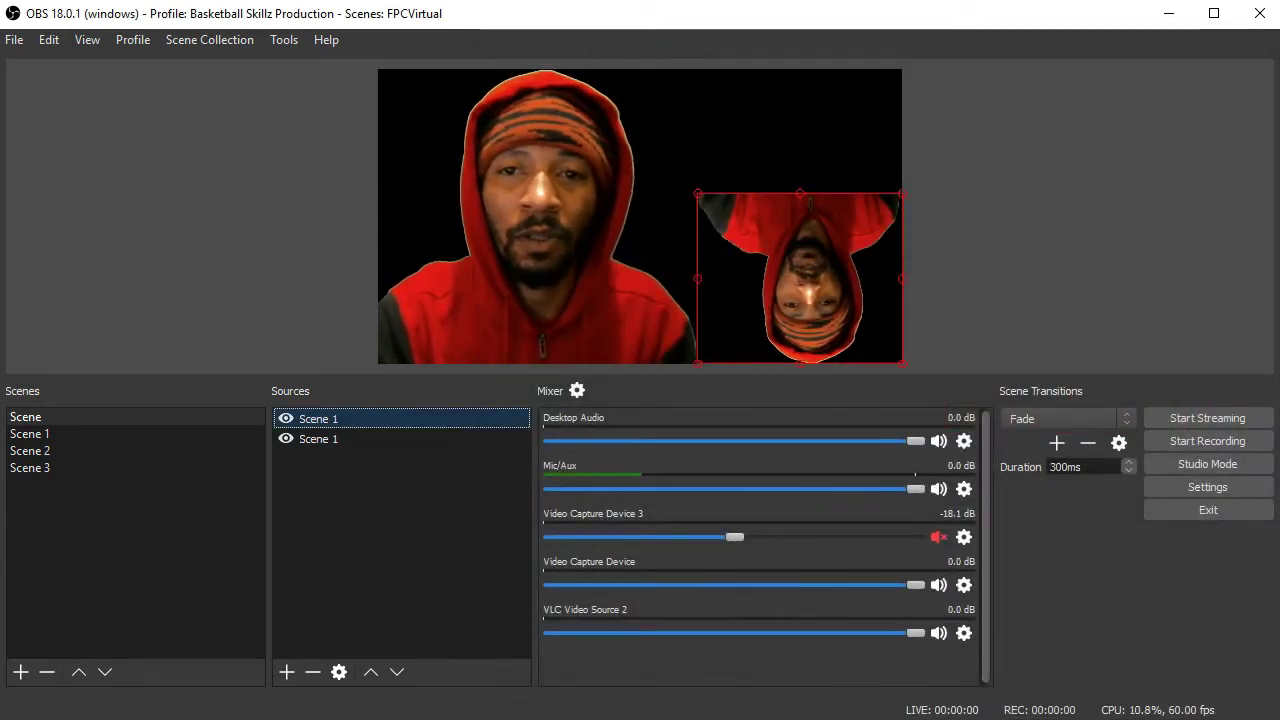
- Move the upside-down Scene 1 copy higher in the preview and toggle both copies' visibility, leaving only the large upright copy shown
left_click_drag(800, 279, 782, 204)
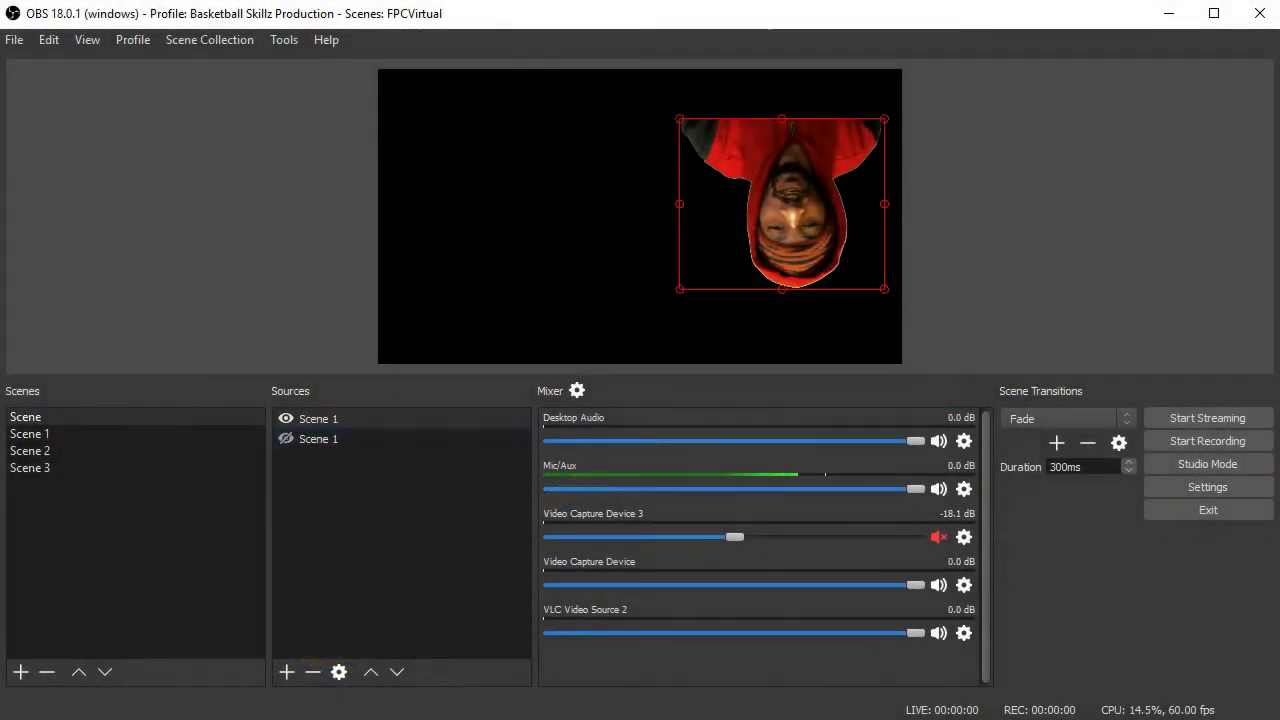
left_click(286, 439)
left_click(286, 419)
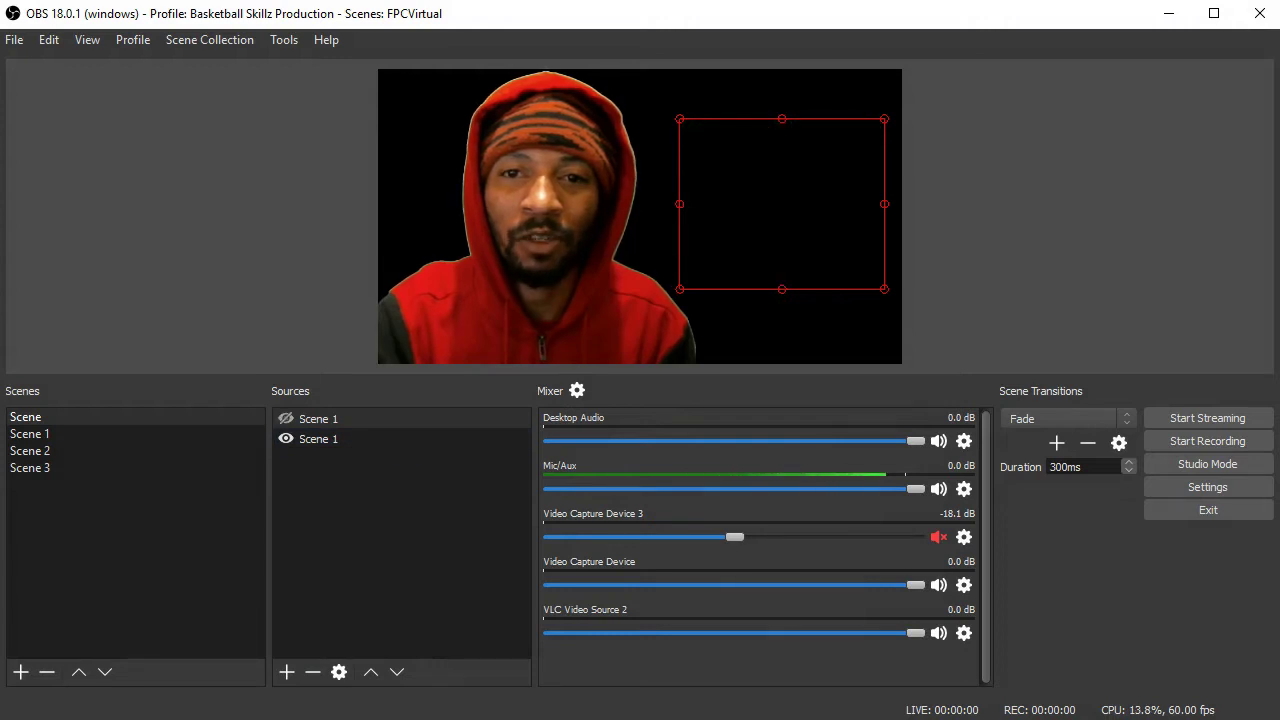
left_click(285, 418)
left_click(285, 418)
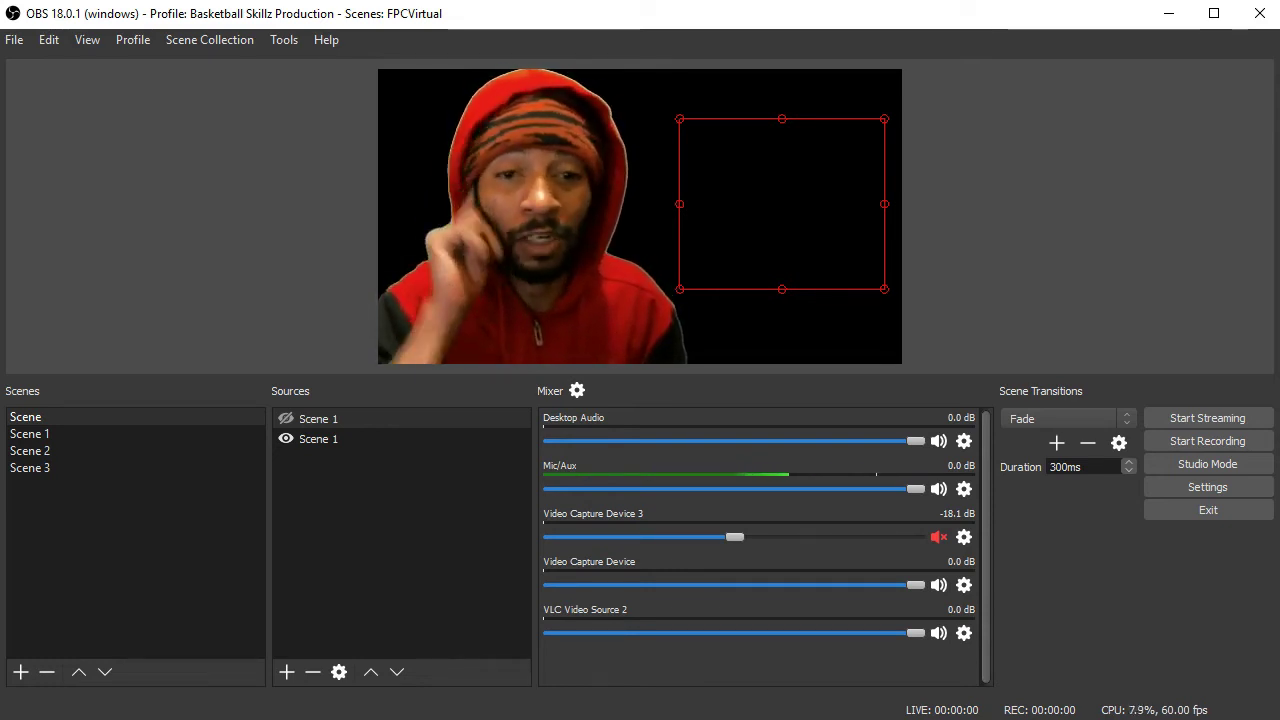
- Add the existing Scene 1 as another visible source and move it to the lower-right area of the canvas
right_click(342, 440)
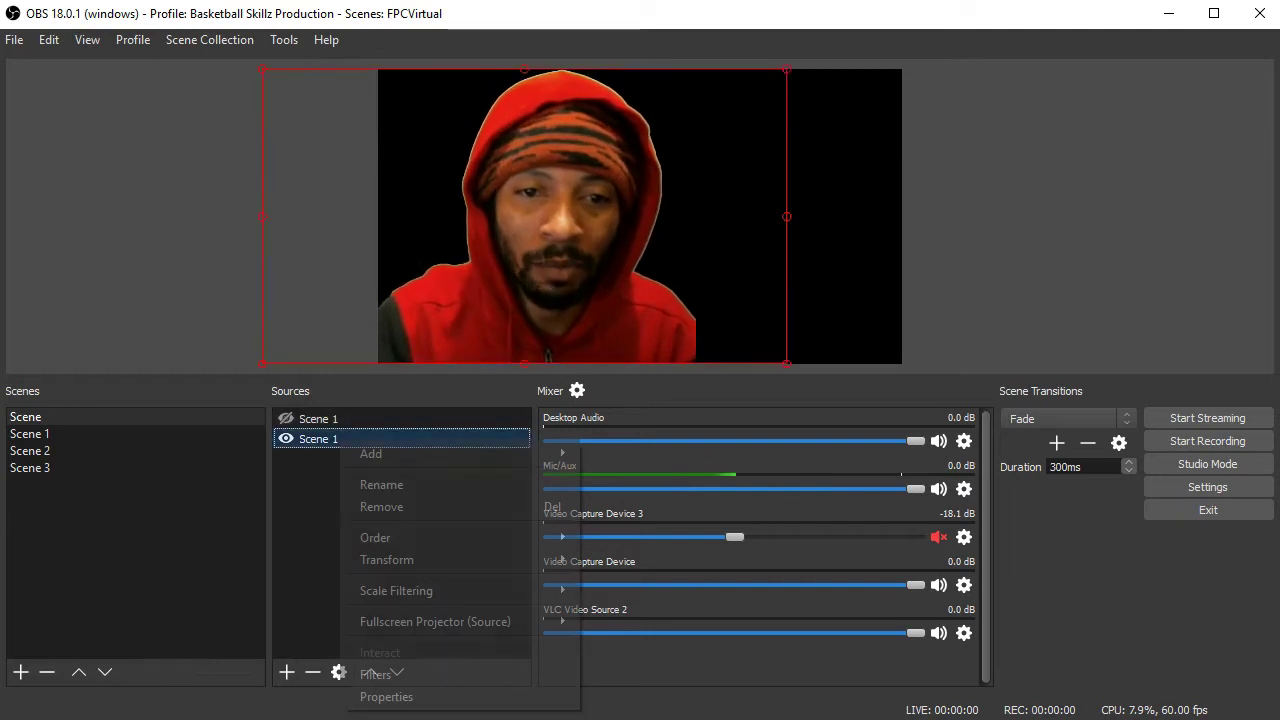
mouse_move(370, 453)
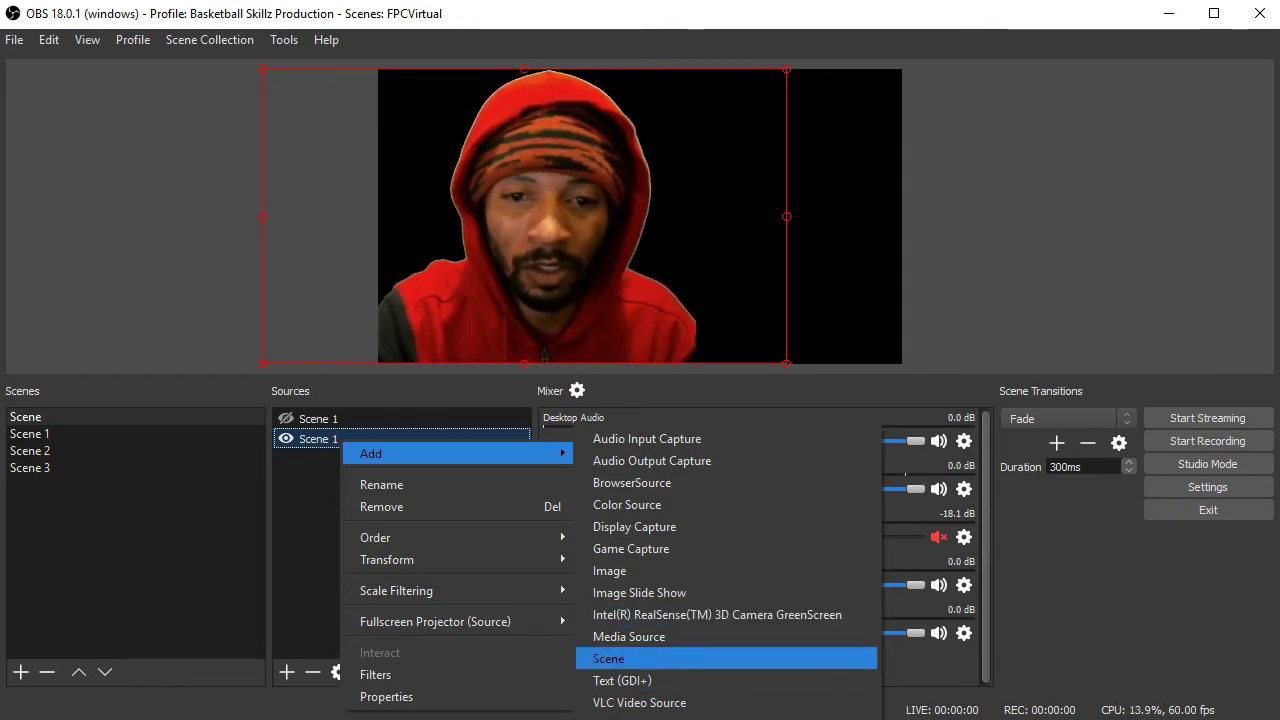
left_click(610, 658)
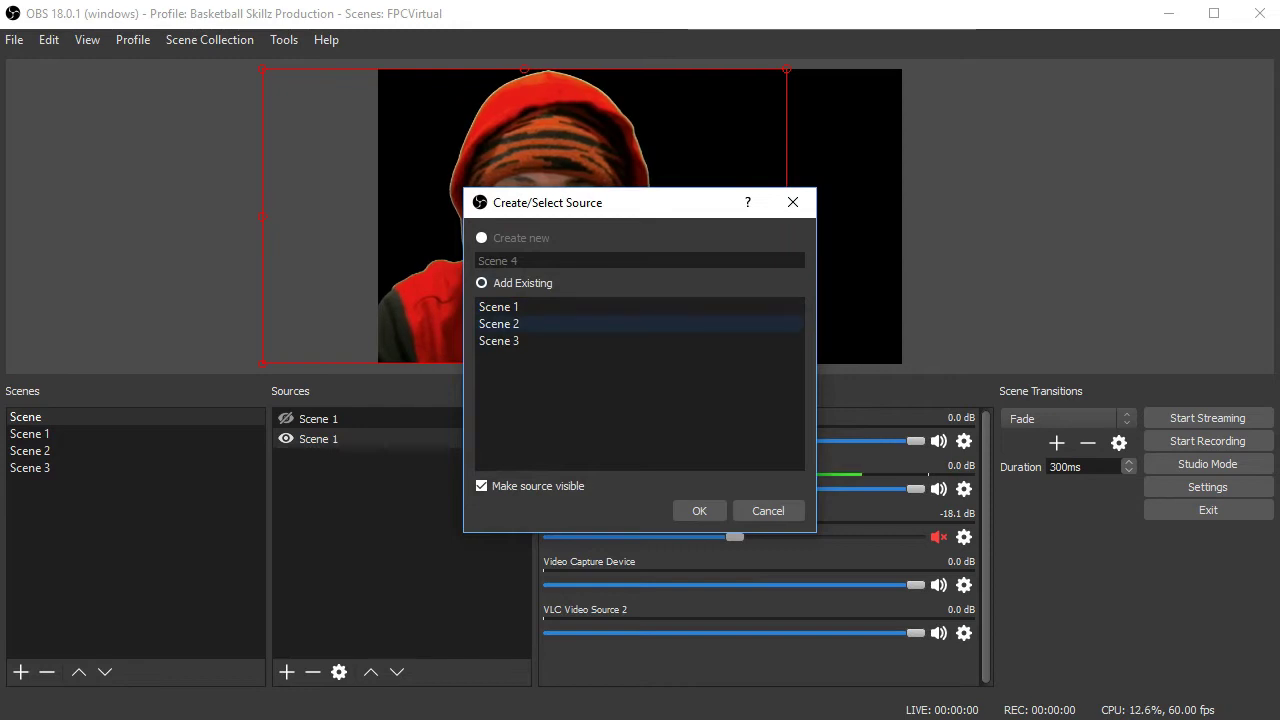
left_click(699, 511)
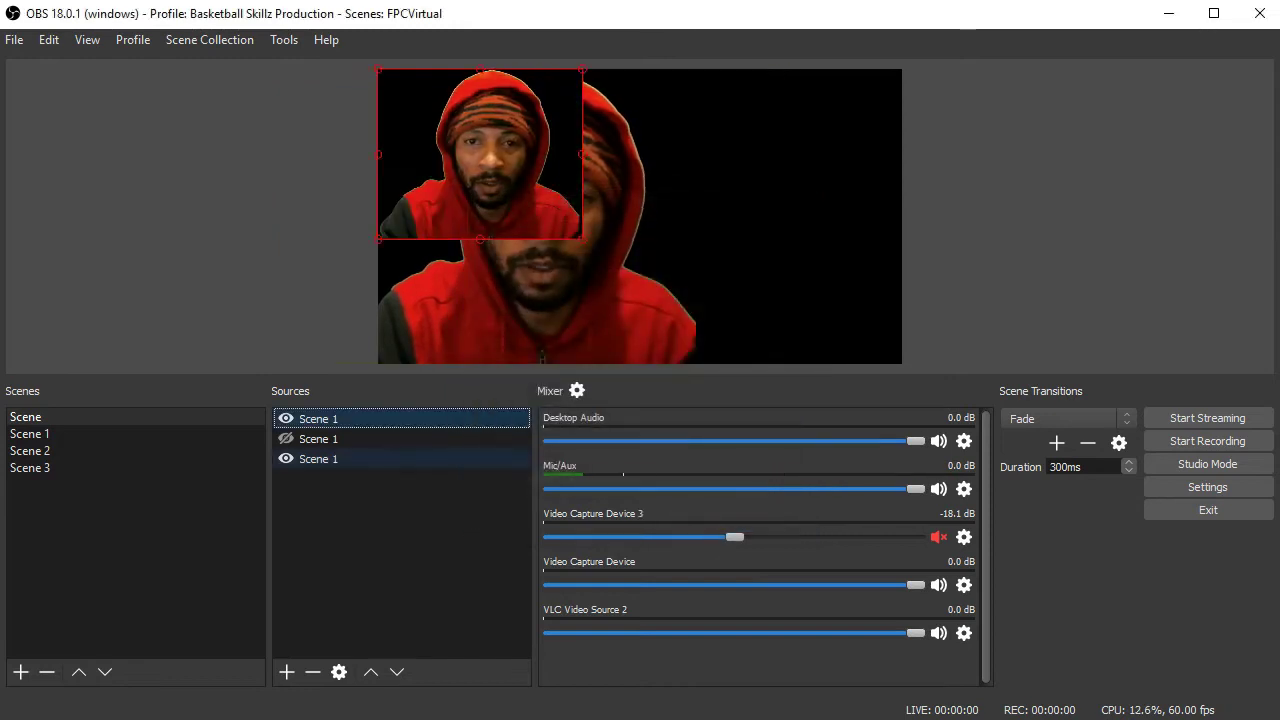
left_click_drag(488, 170, 789, 296)
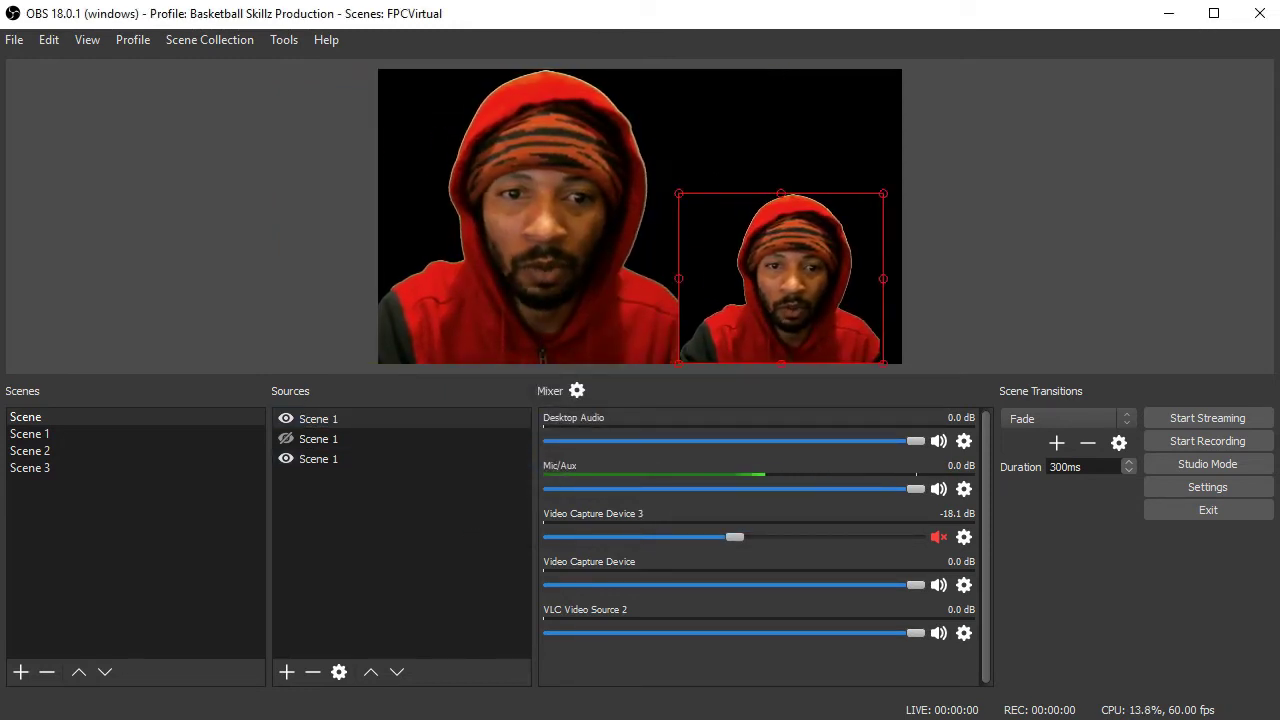
- Show the upside-down Scene 1 copy again, shrink it and place it beside the large figure's head, above the new copy
left_click(286, 439)
left_click_drag(788, 158, 780, 121)
left_click_drag(876, 252, 566, 169)
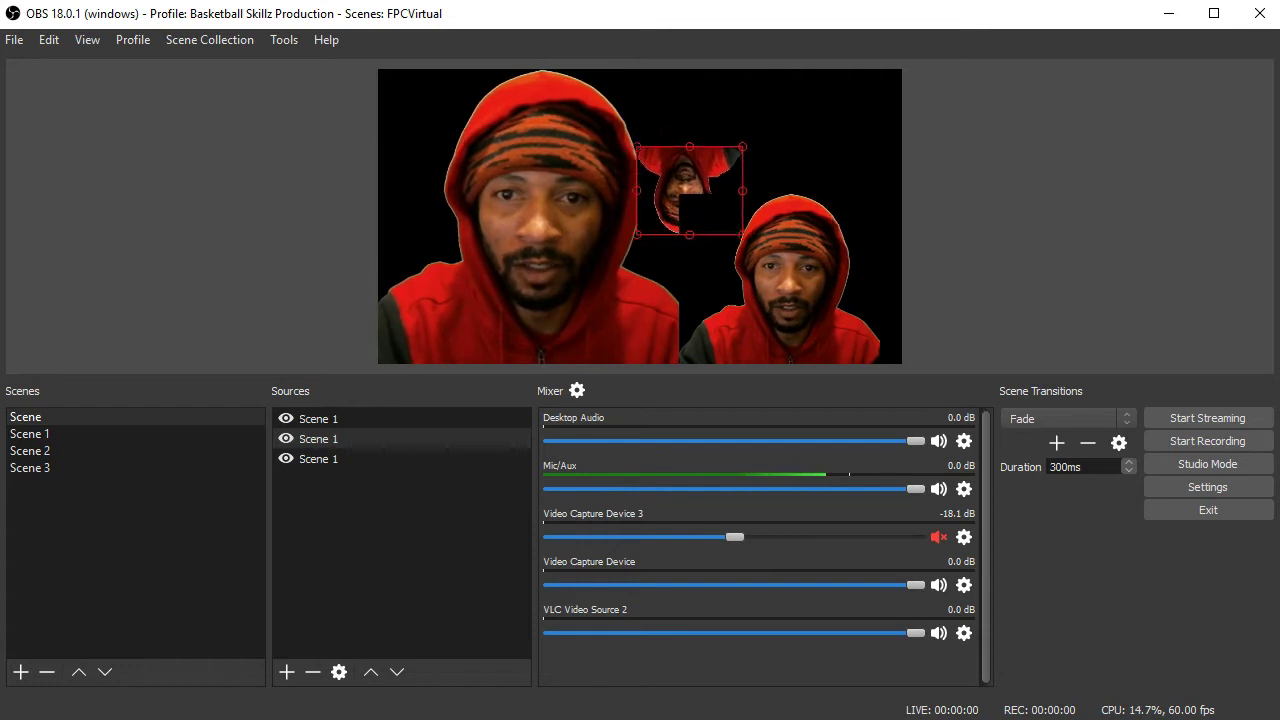
left_click_drag(690, 192, 687, 150)
- Shrink the new upright Scene 1 copy to a small thumbnail and place it below the upside-down copy, beside the large figure's shoulder
left_click(785, 275)
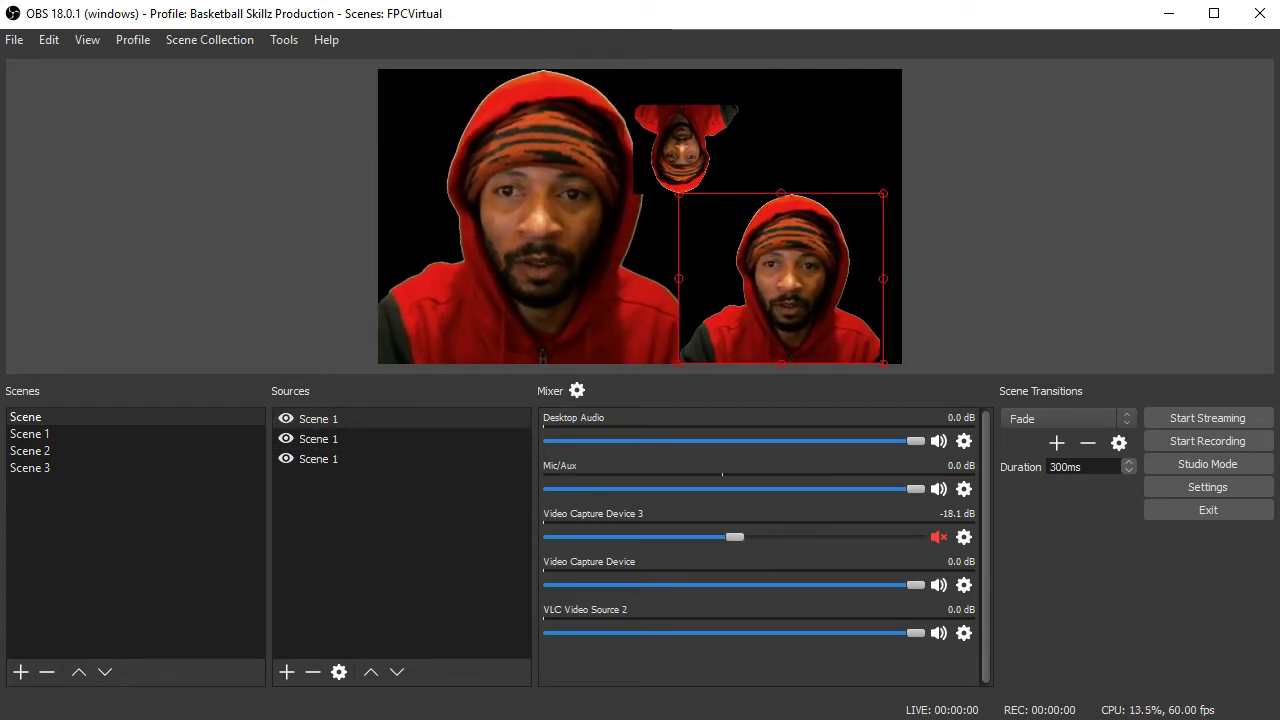
left_click_drag(883, 193, 833, 235)
left_click_drag(760, 300, 772, 258)
key("Right")
key("Right")
key("Right")
key("Right")
key("Right")
key("Right")
key("Right")
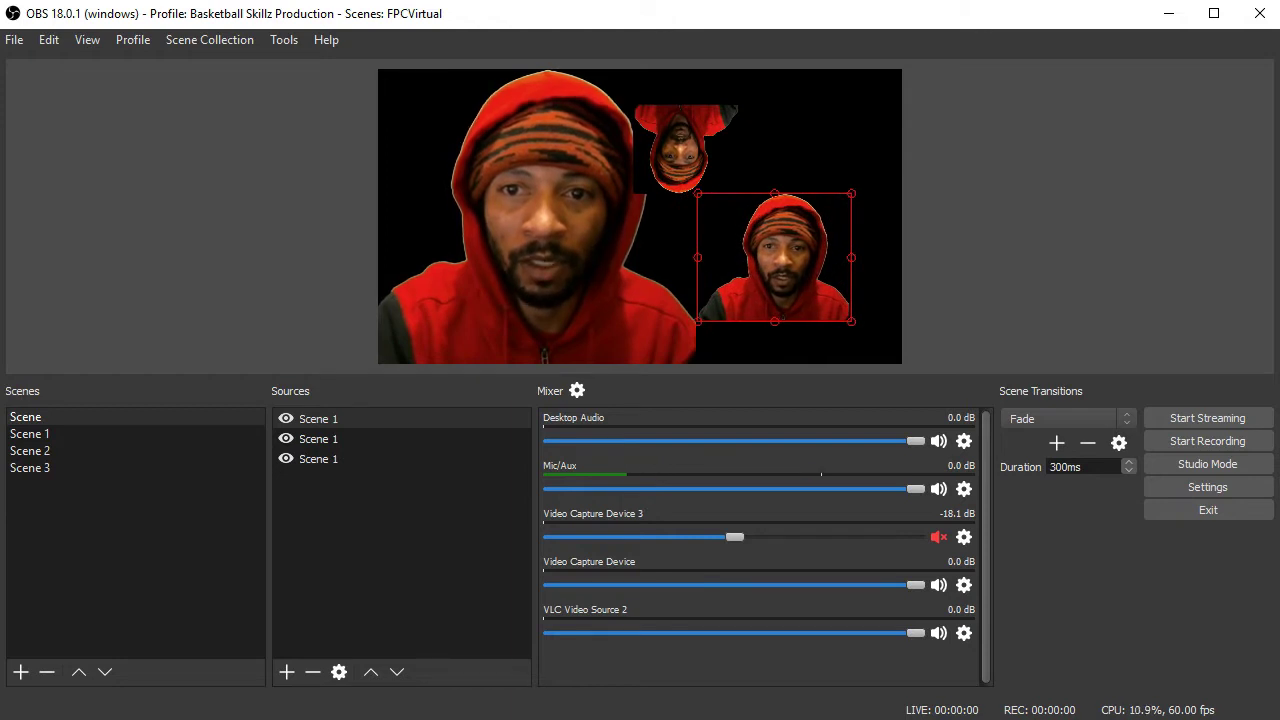
left_click_drag(852, 193, 795, 240)
left_click_drag(746, 281, 722, 249)
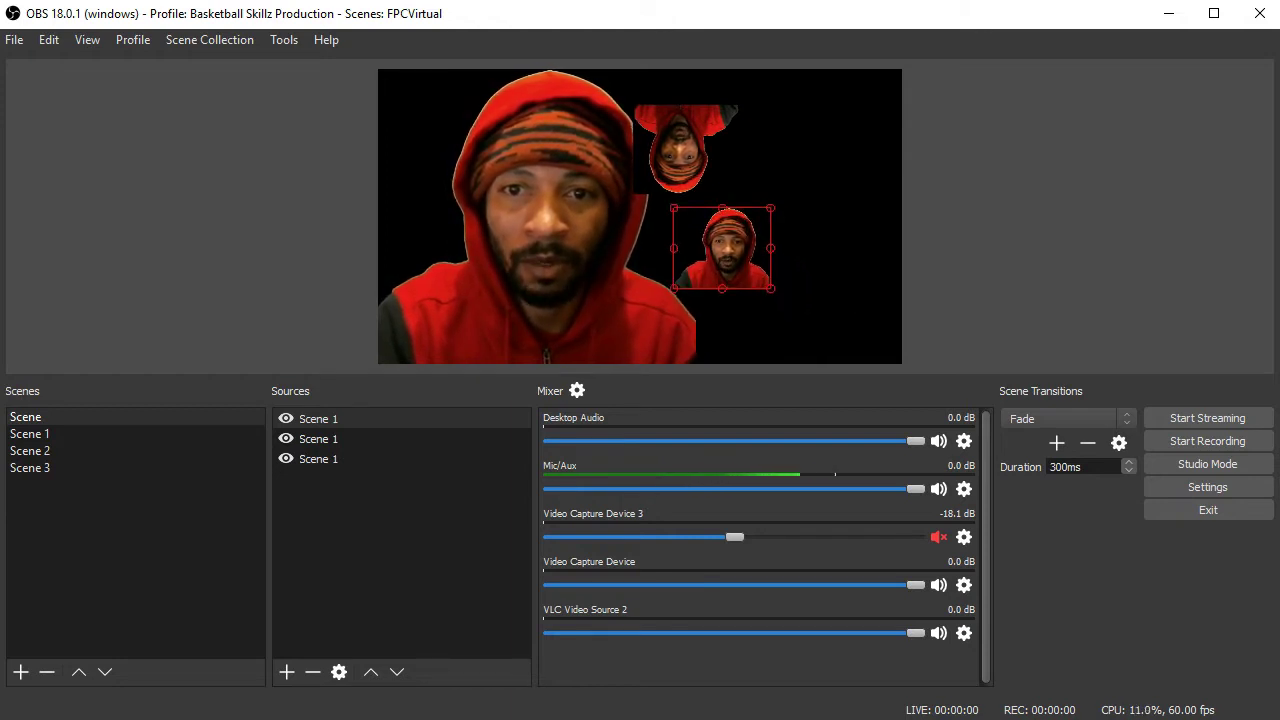
left_click_drag(771, 208, 666, 247)
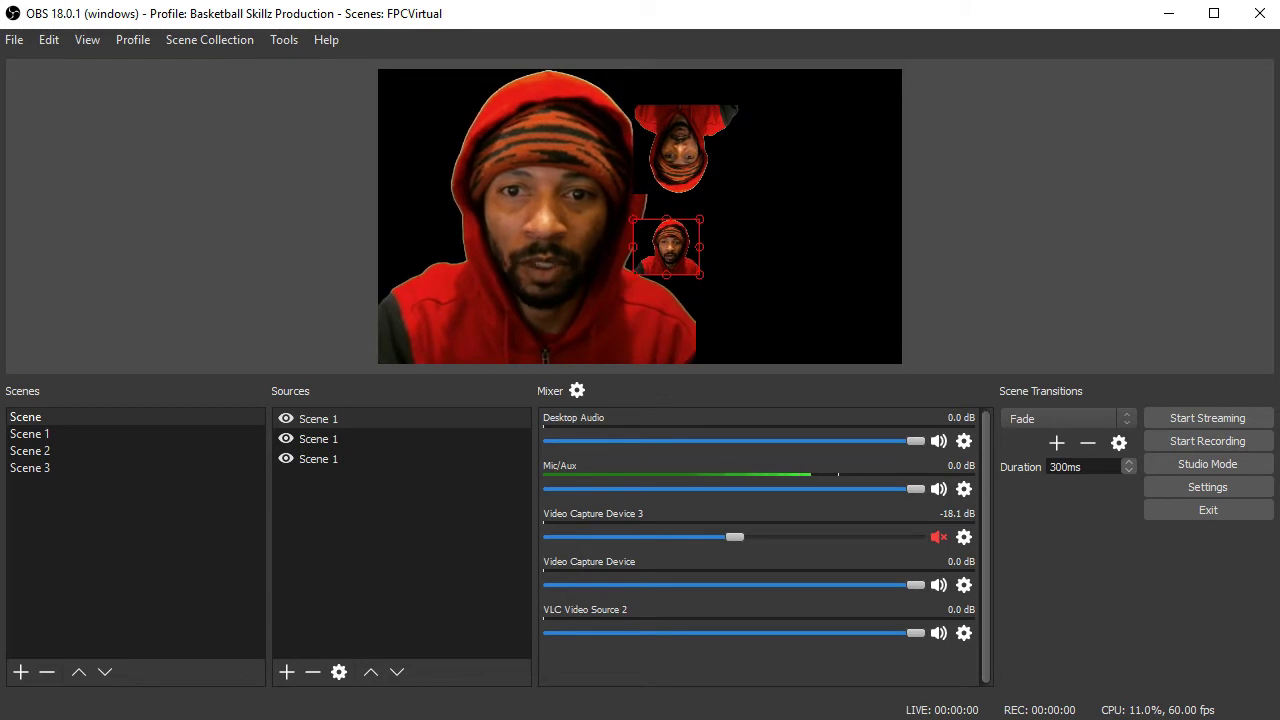
- Nudge the upside-down copy away from the large figure and move the small upright copy up closer beneath it
left_click_drag(684, 149, 704, 144)
left_click(806, 234)
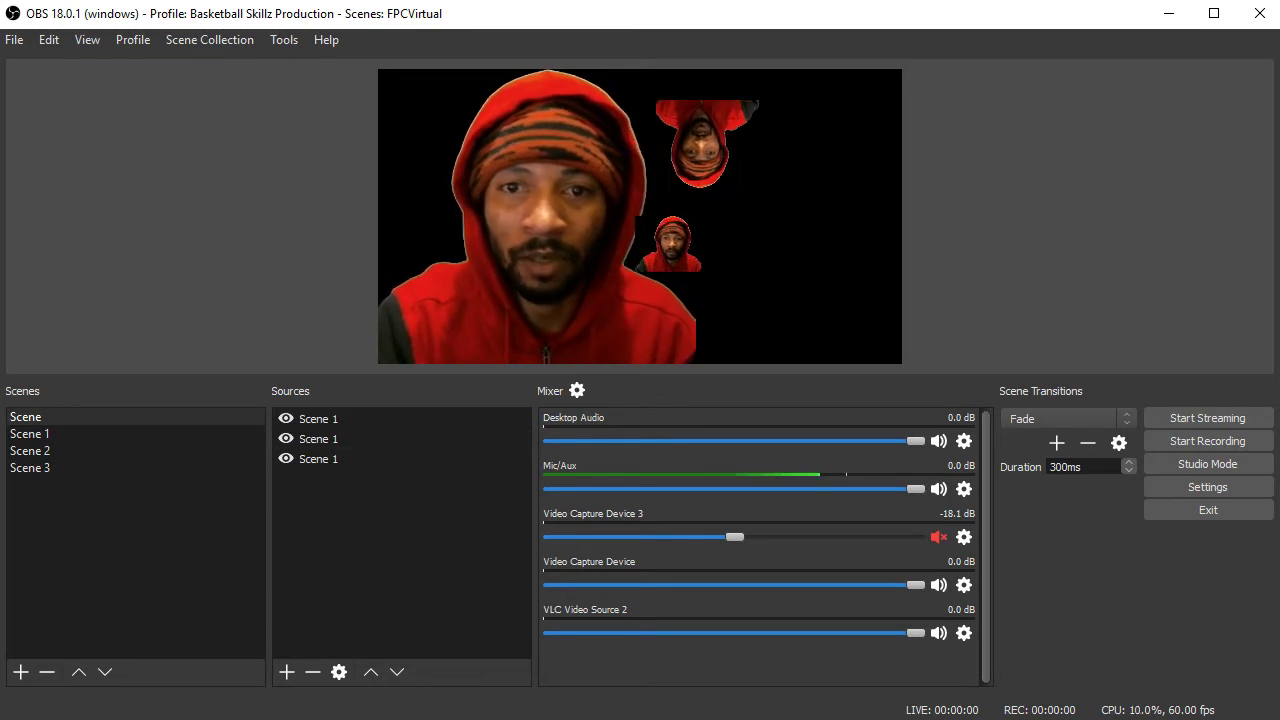
left_click_drag(668, 245, 671, 228)
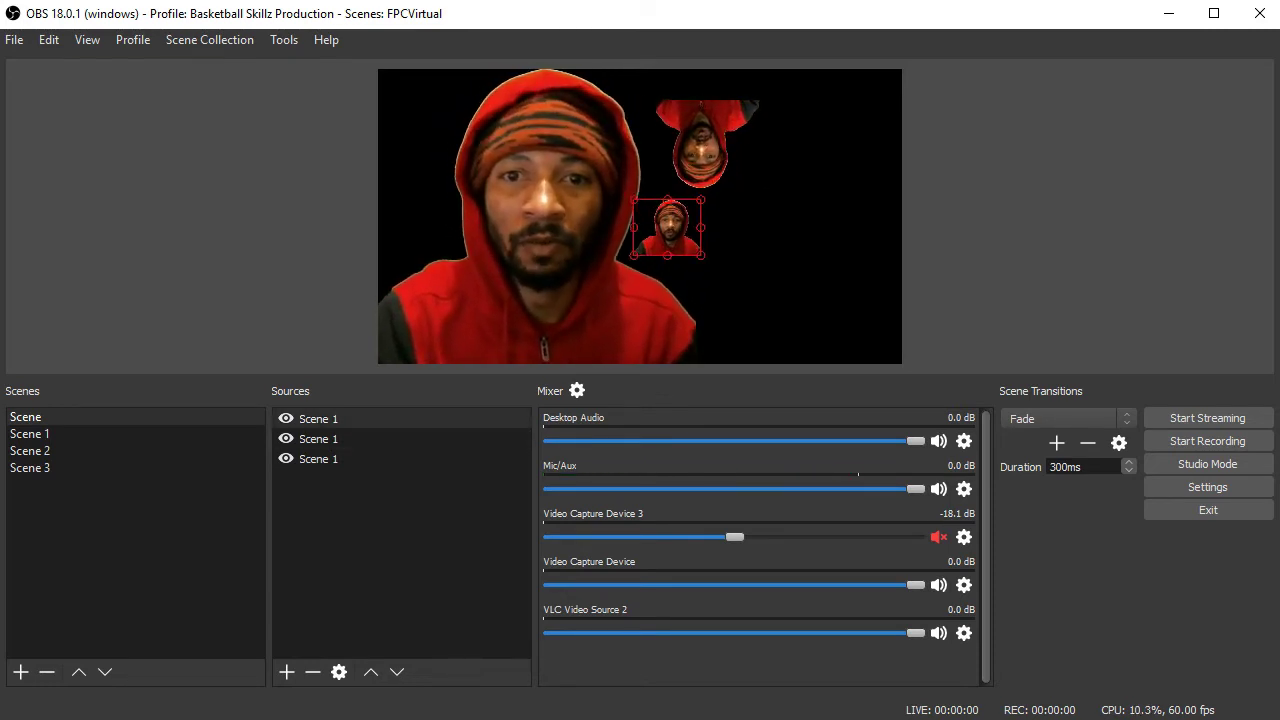
key("Escape")
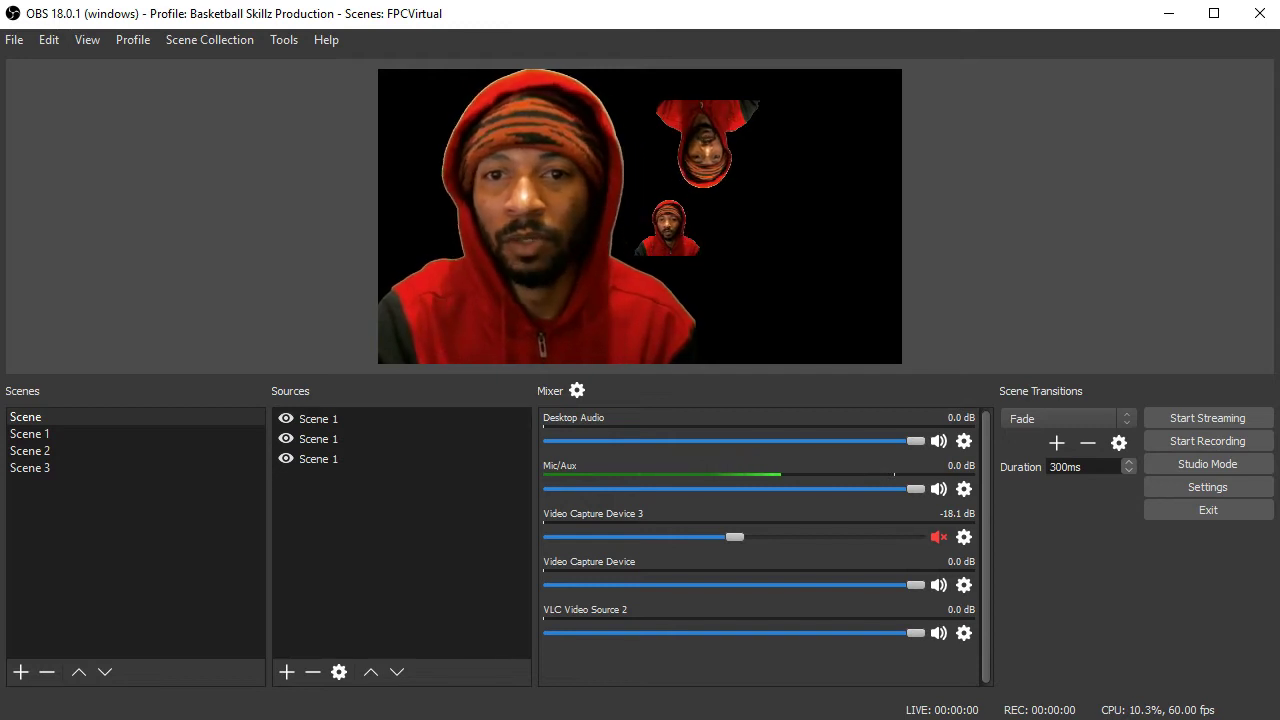
- Scale the large Scene 1 copy down slightly, keeping it against the bottom edge of the canvas
left_click(540, 250)
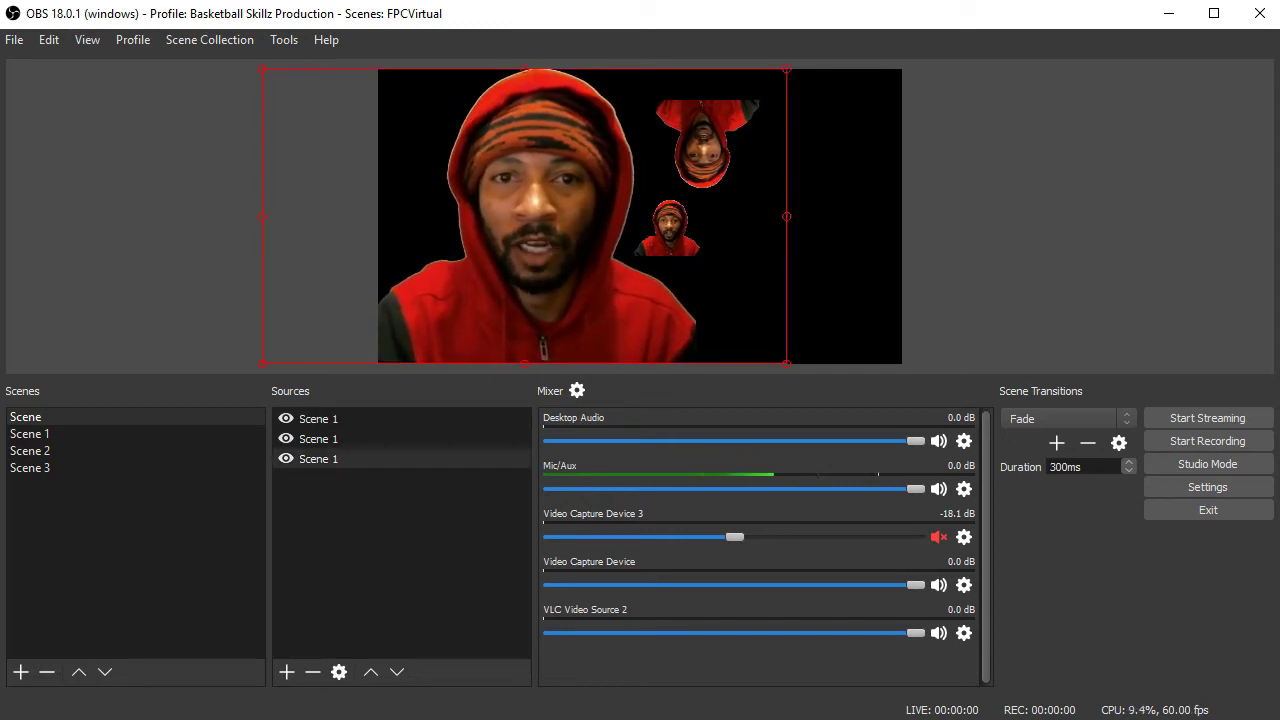
left_click_drag(787, 69, 759, 87)
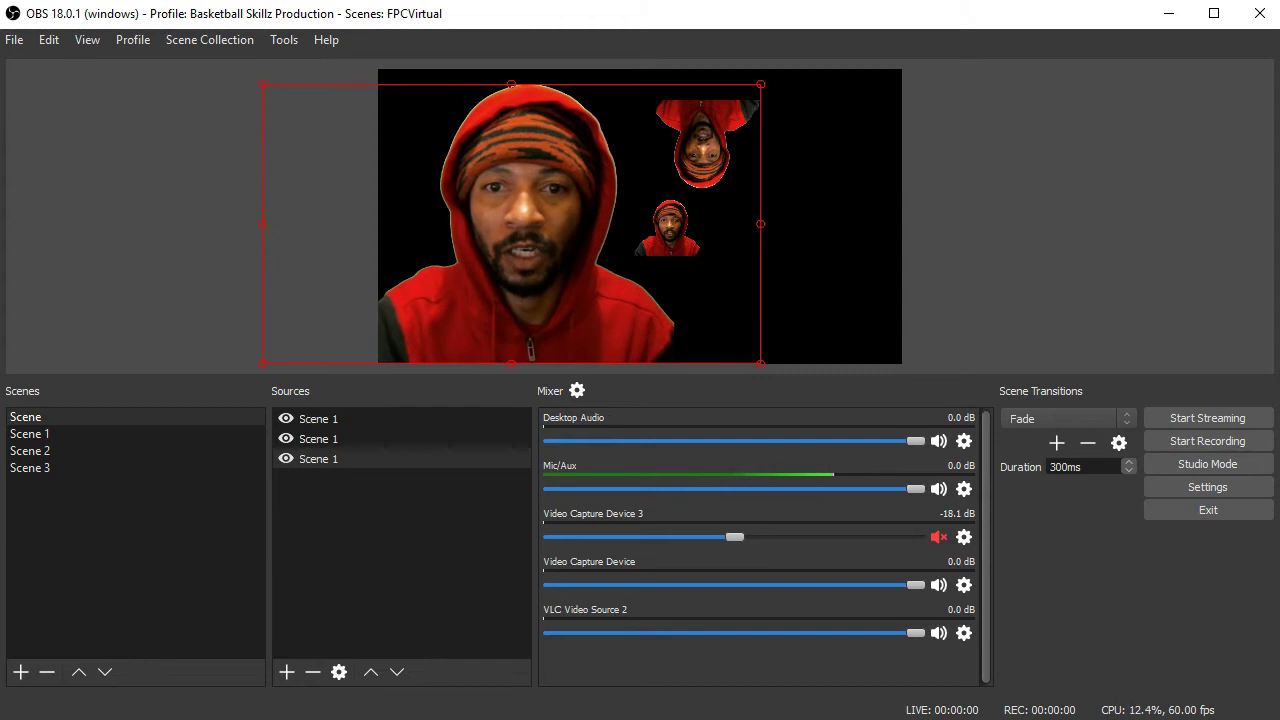
key("Escape")
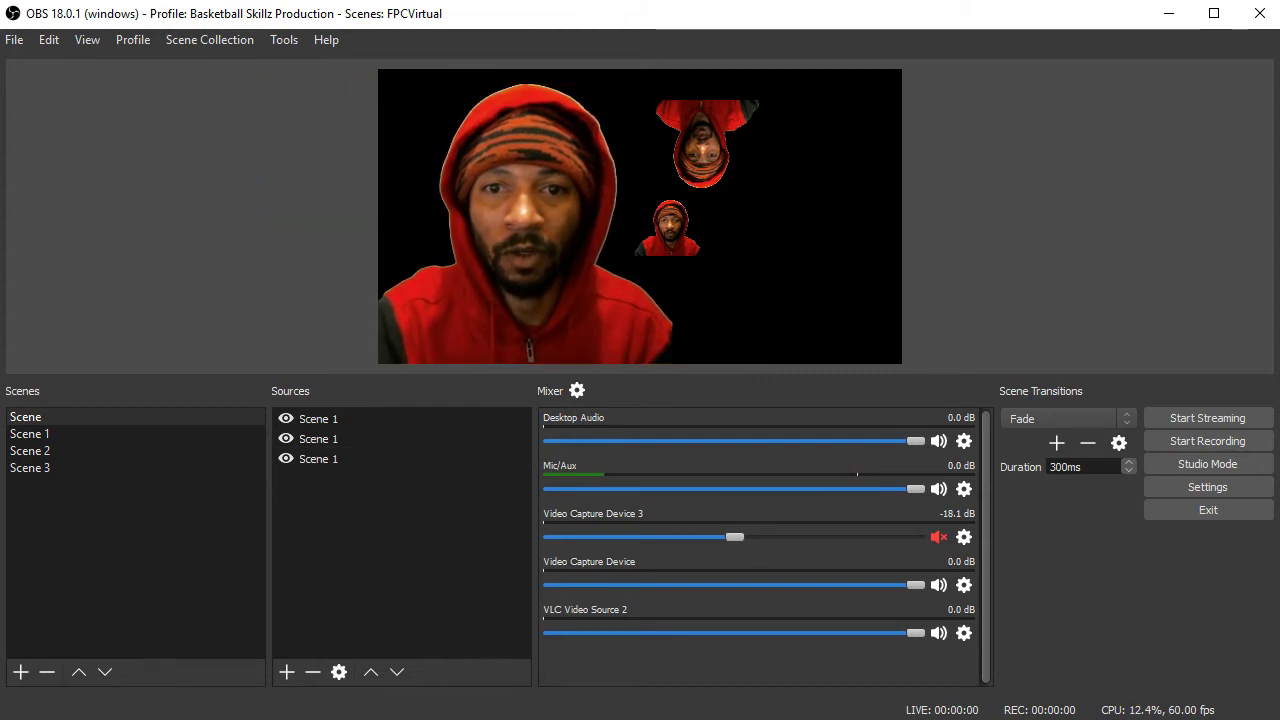
- Shift the small upright copy slightly down toward the large figure and enlarge the upside-down copy above it
left_click(668, 229)
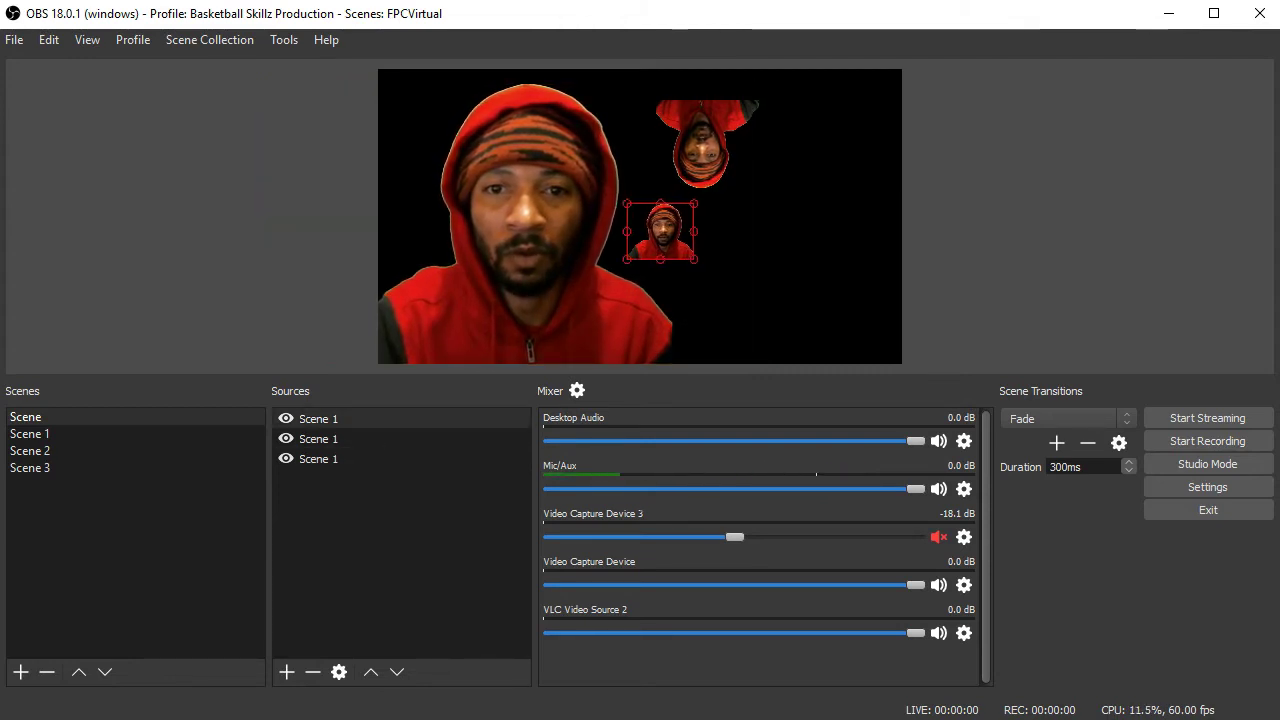
left_click(706, 146)
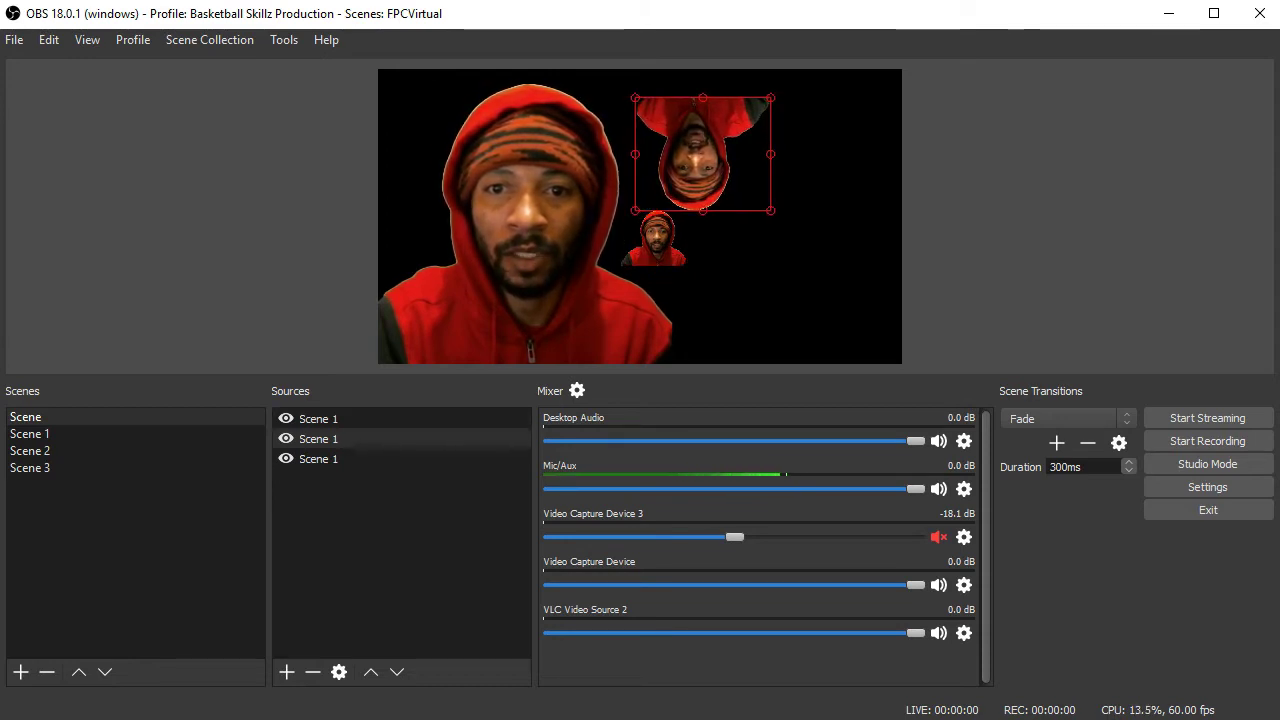
key("Escape")
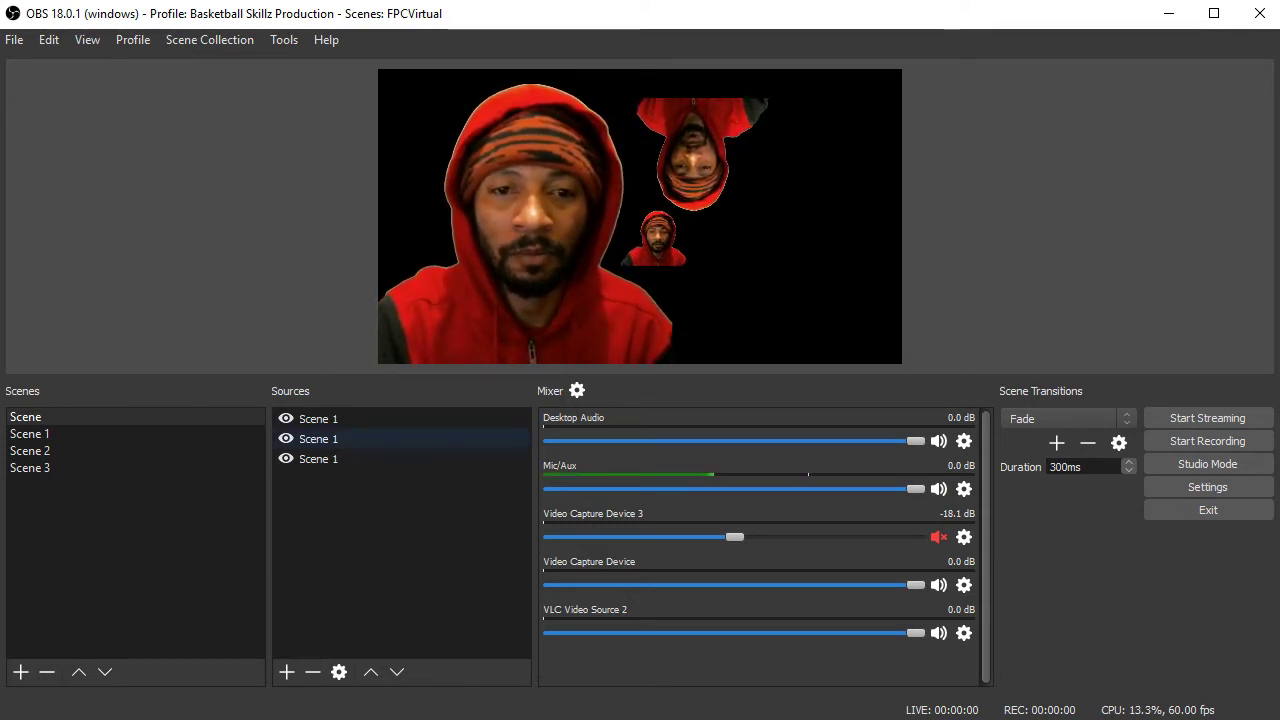
- Add the existing Scene 1 as a fourth source and place it in the lower-right corner of the canvas
right_click(356, 460)
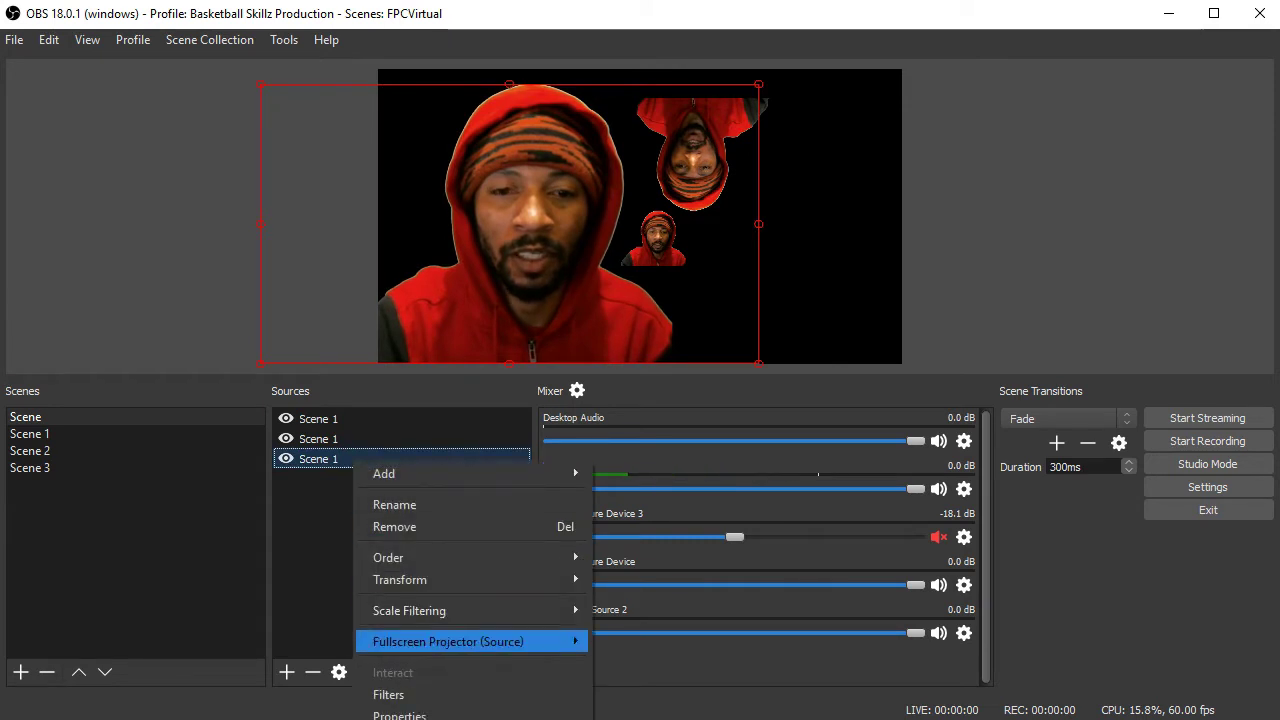
mouse_move(470, 473)
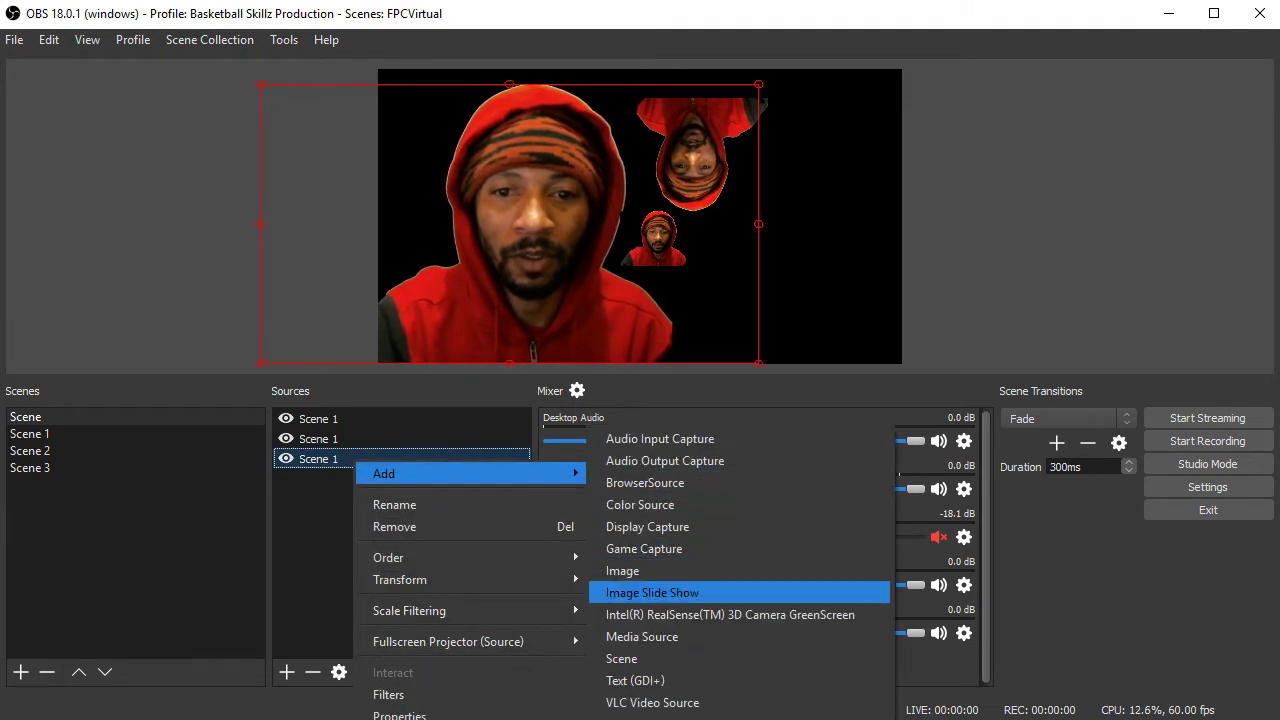
left_click(630, 658)
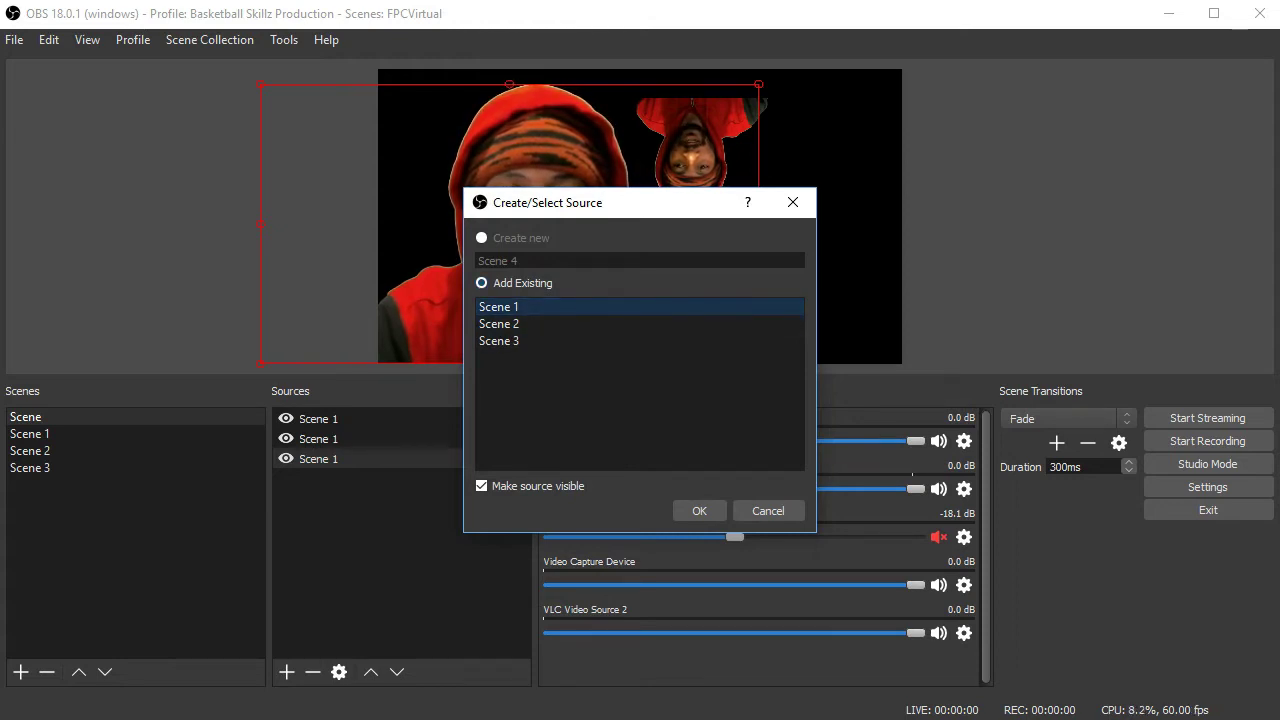
key("Return")
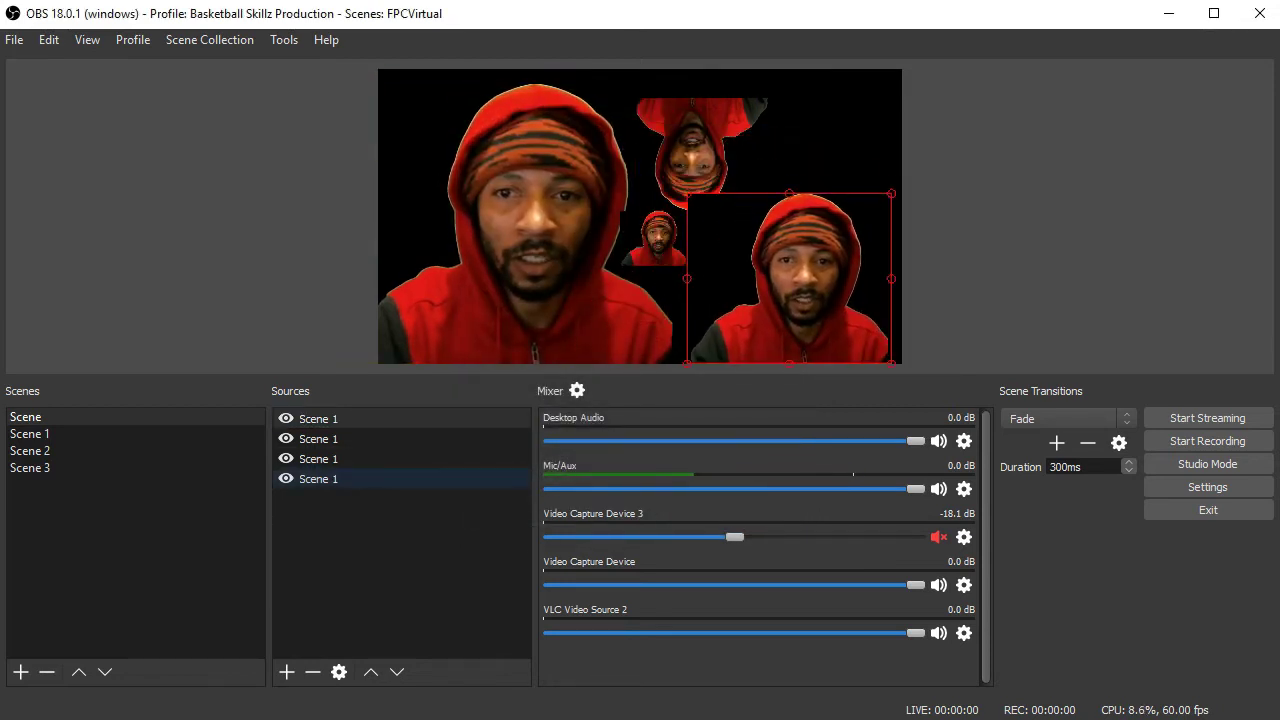
- Rotate the newest Scene 1 copy 90 degrees counterclockwise and shrink it near the bottom of the canvas
right_click(832, 303)
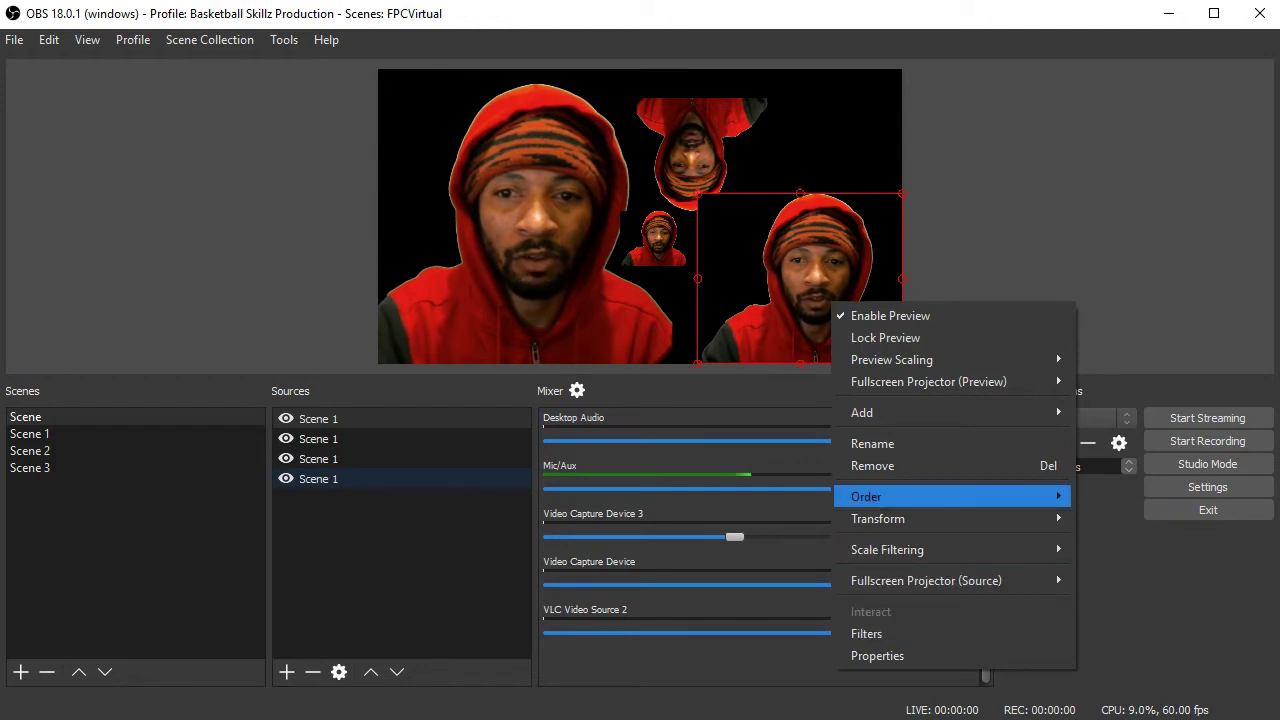
mouse_move(900, 518)
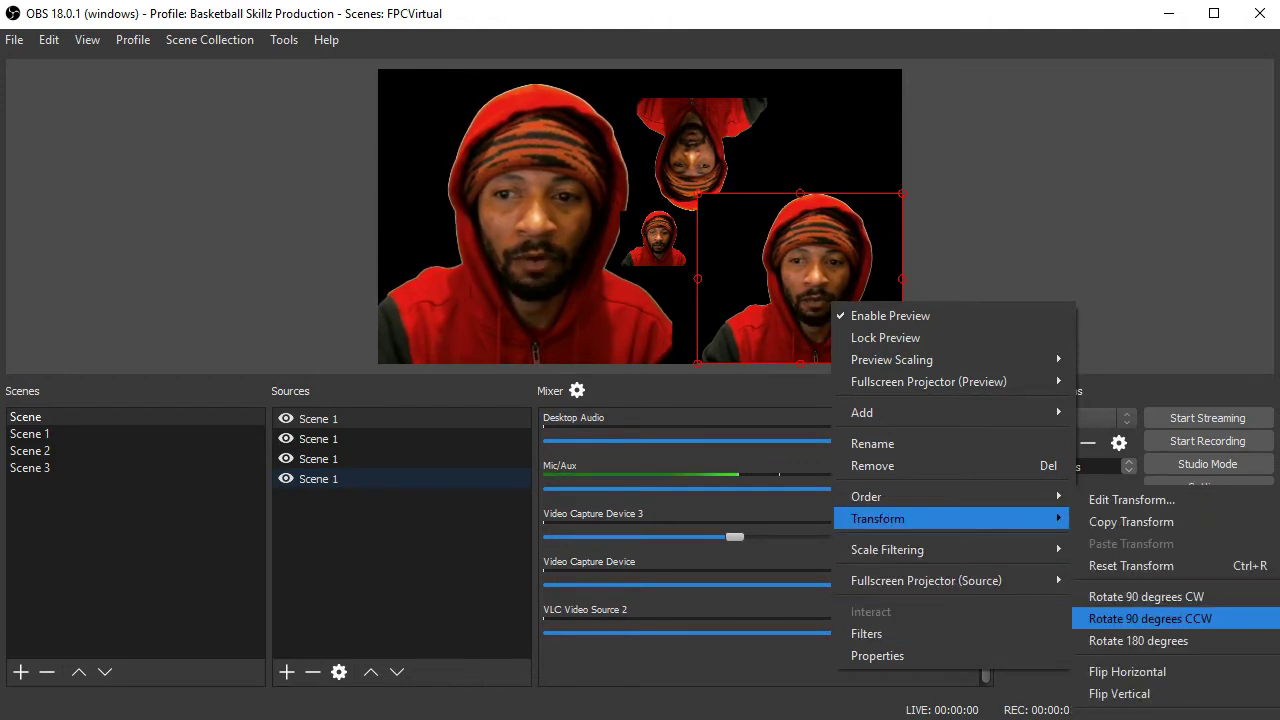
left_click(1150, 618)
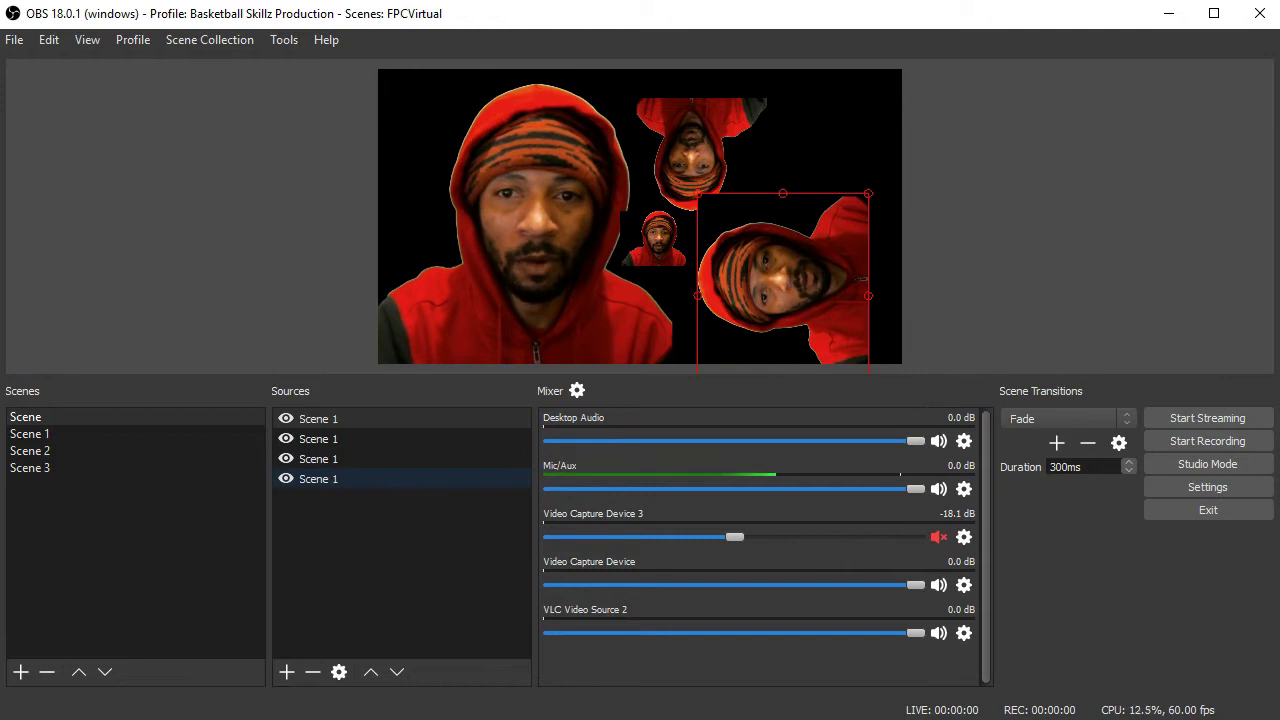
left_click_drag(868, 194, 805, 269)
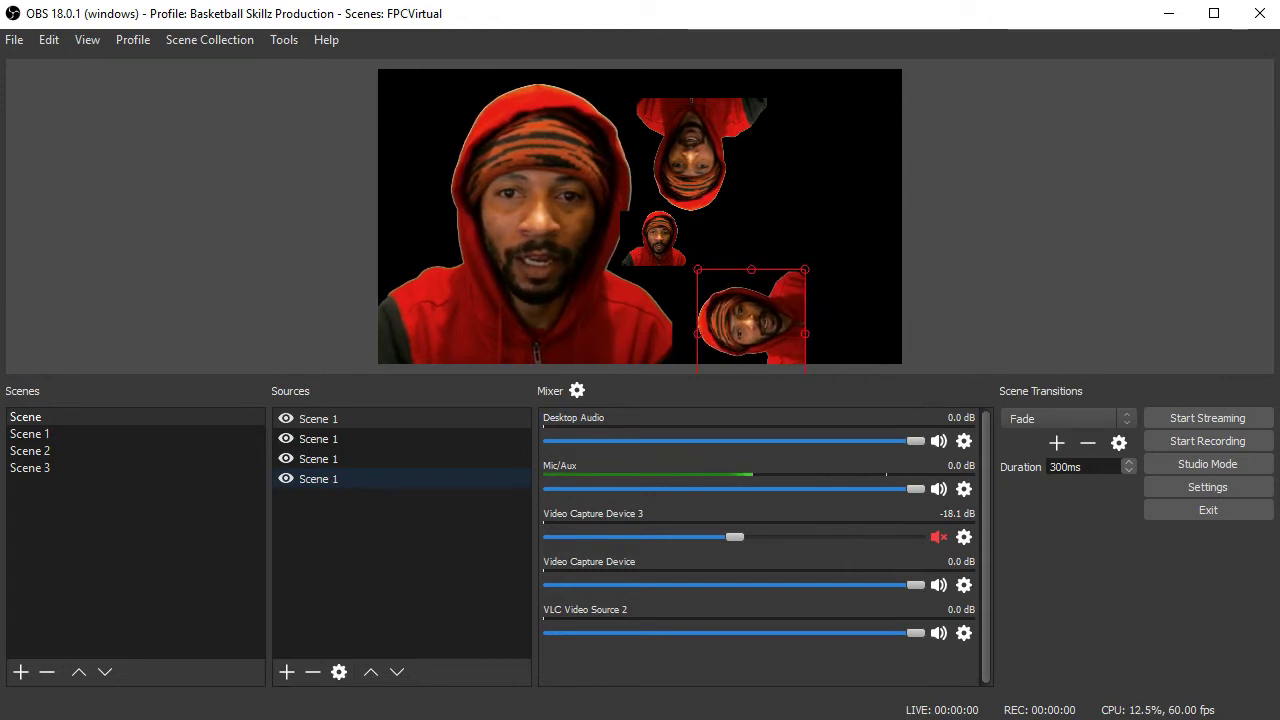
- Shift the sideways Scene 1 copy slightly left along the bottom of the canvas and enlarge it
left_click_drag(751, 321, 745, 319)
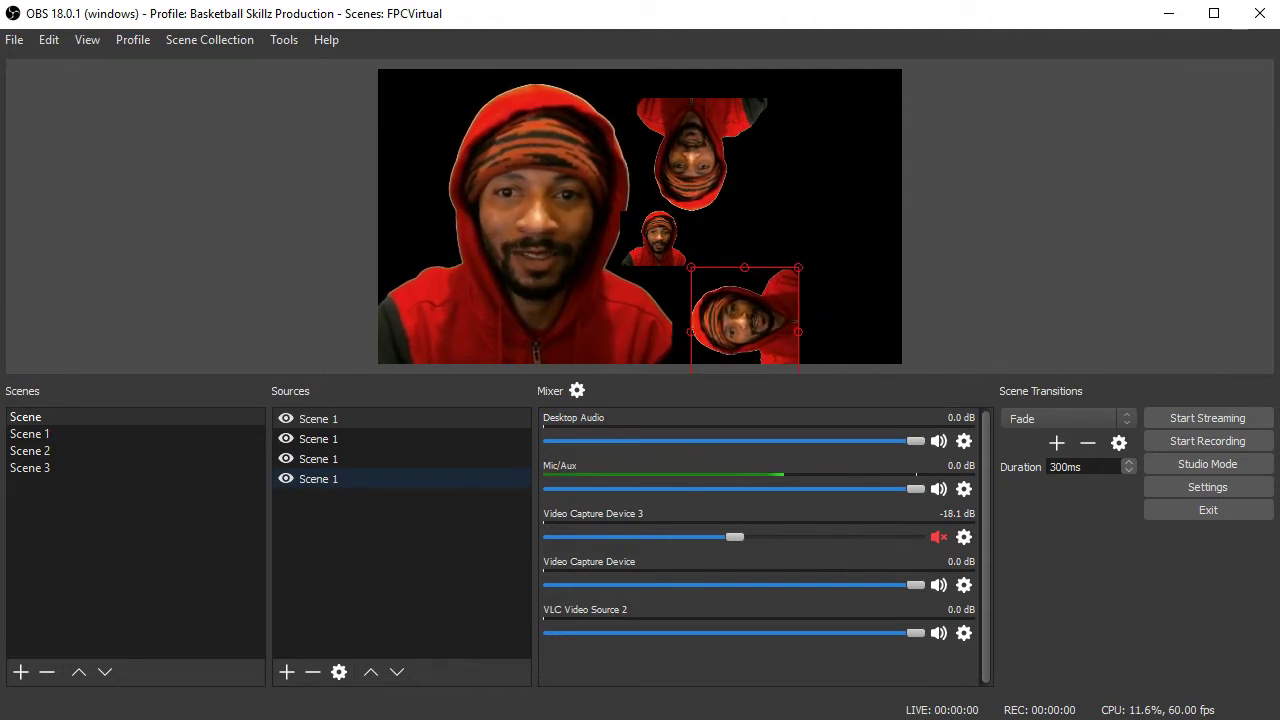
left_click_drag(798, 268, 824, 237)
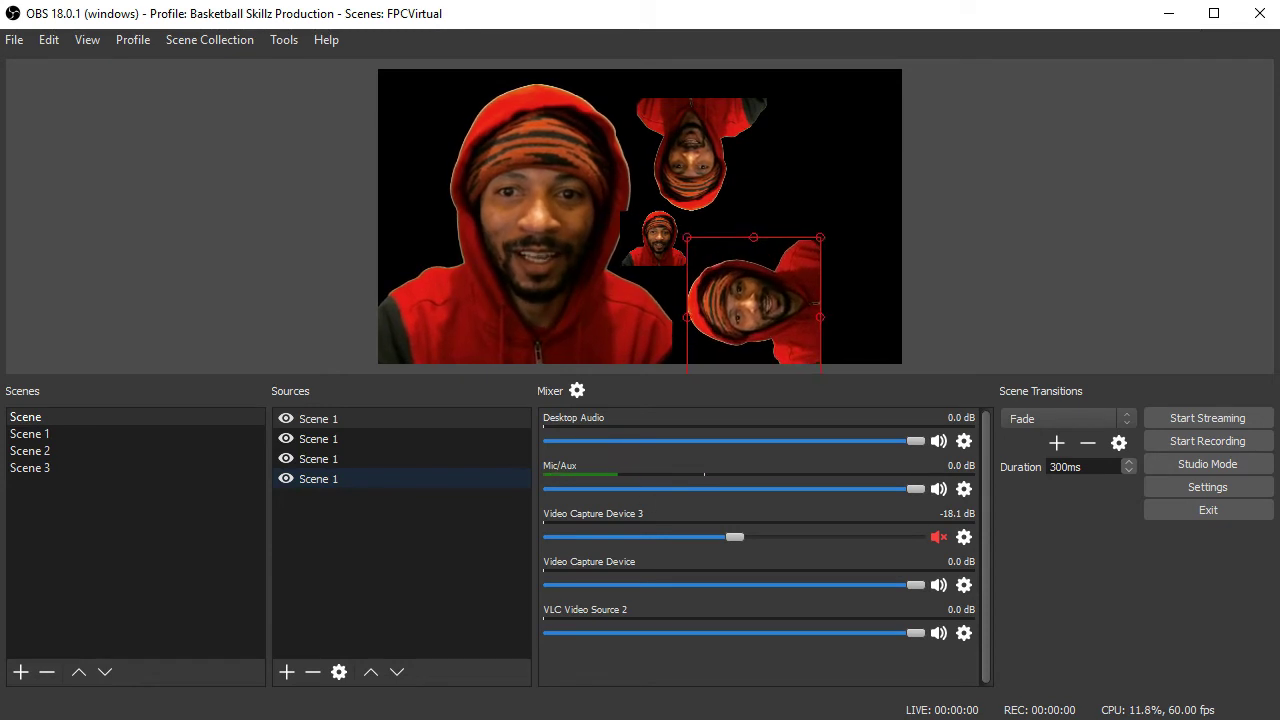
left_click(862, 205)
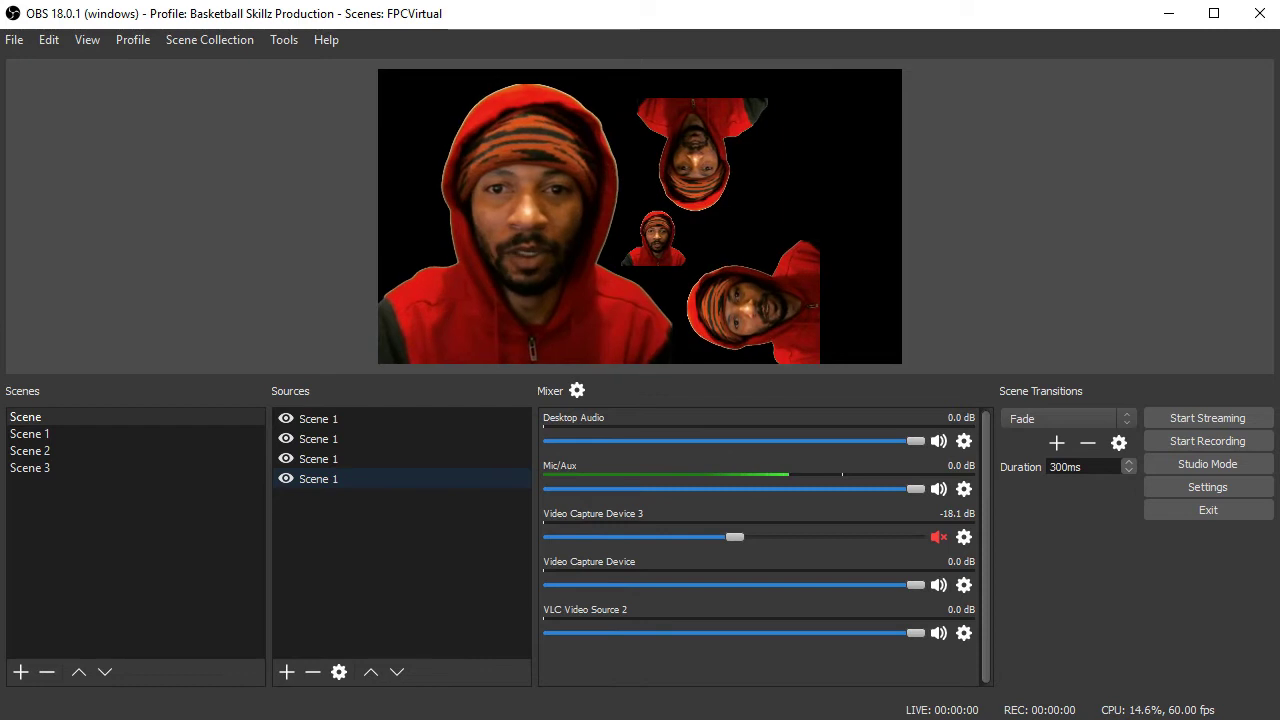
- Nudge the small upright Scene 1 copy slightly down between the other copies and enlarge it a little
left_click(655, 240)
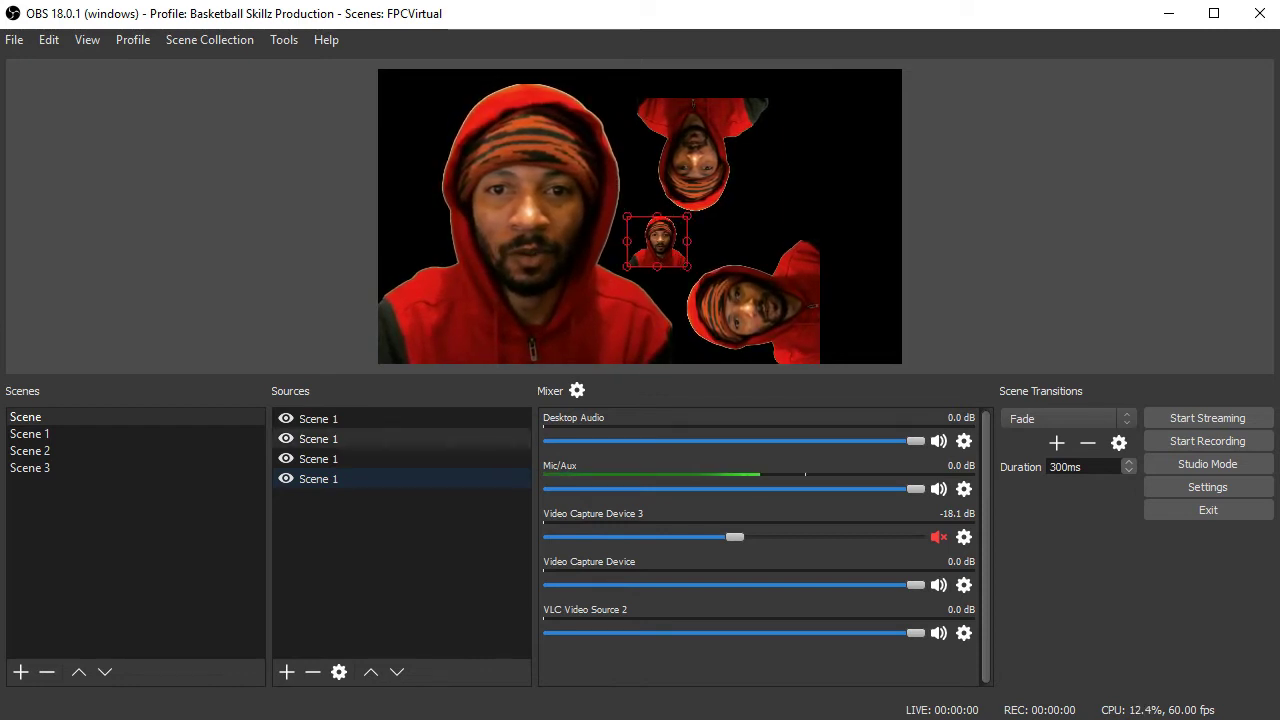
left_click_drag(656, 241, 656, 248)
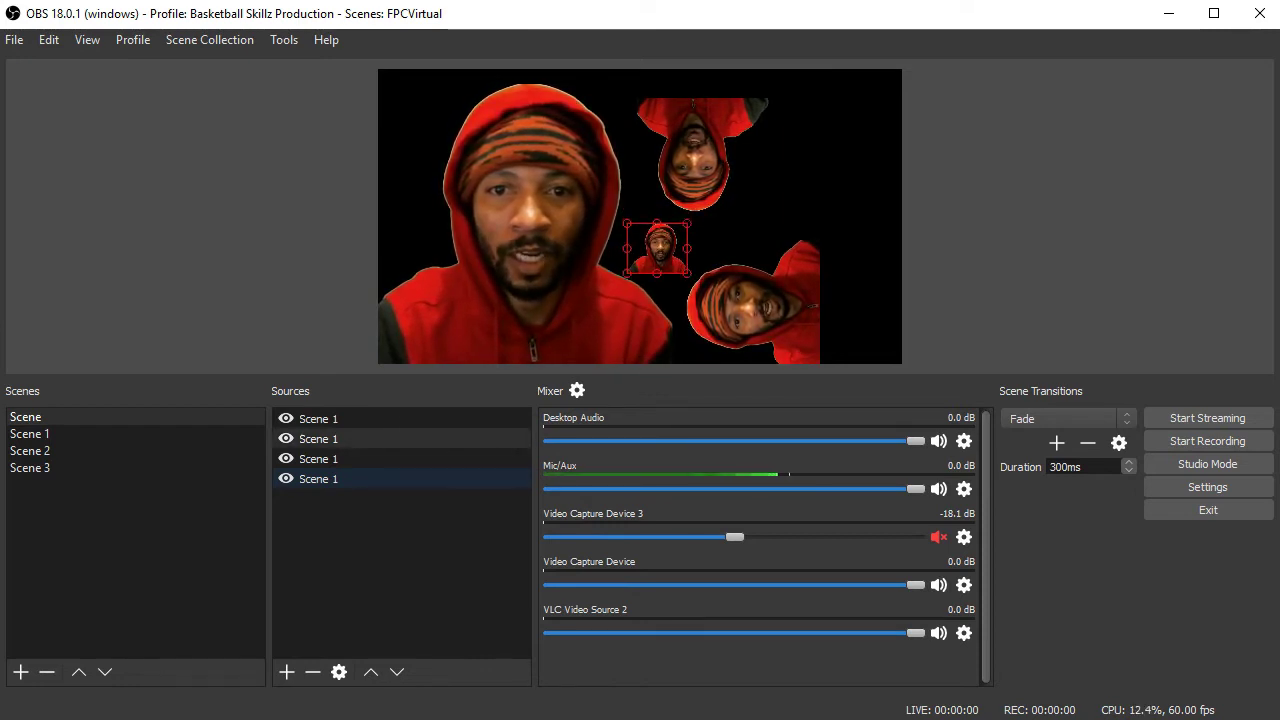
key("Right")
key("Right")
key("Right")
key("Right")
key("Right")
key("Right")
key("Right")
key("Right")
key("Right")
key("Right")
key("Right")
key("Right")
key("Right")
key("Up")
key("Up")
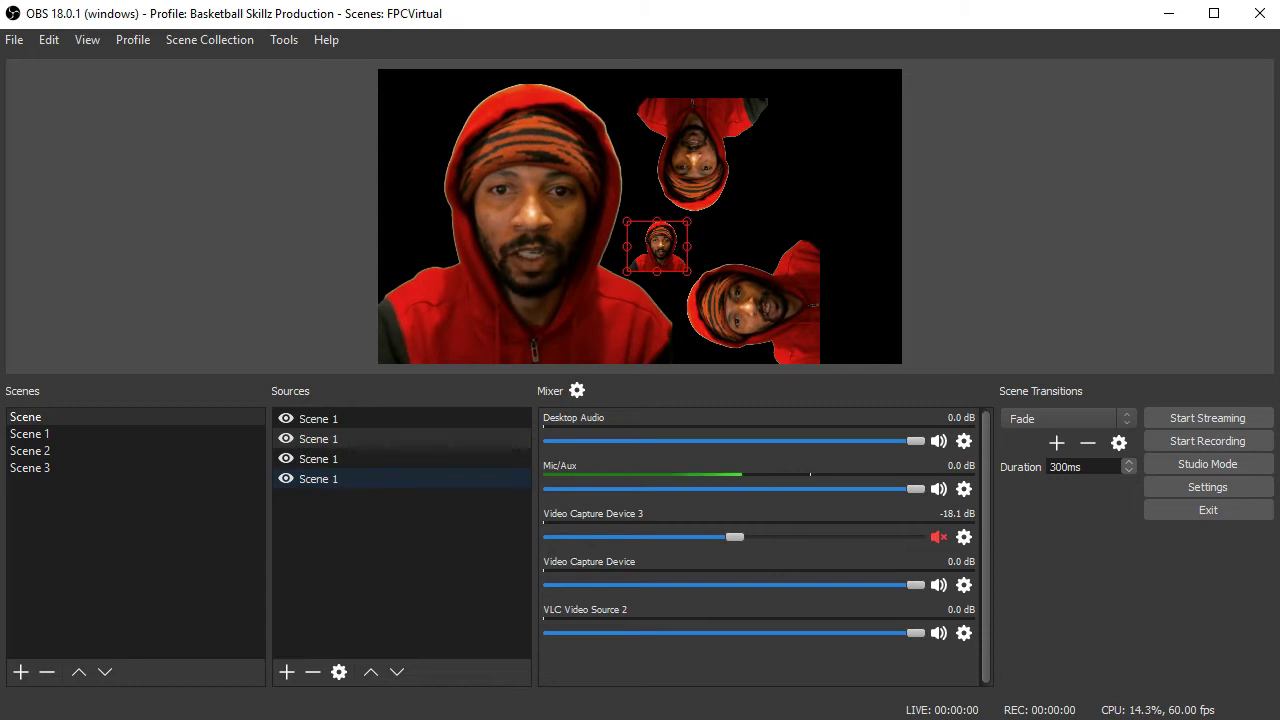
left_click_drag(627, 271, 624, 273)
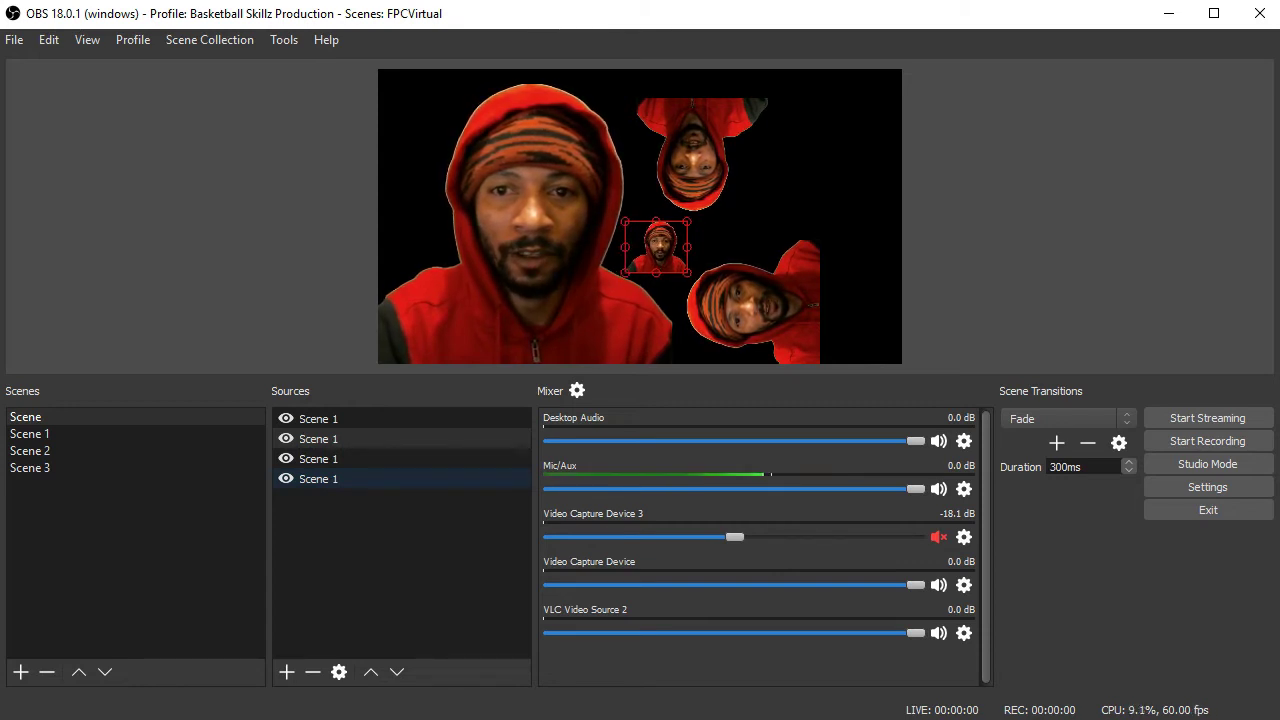
- Add the existing Scene 1 as a fifth source and place it, slightly reduced, in the upper-right corner of the canvas
left_click(754, 306)
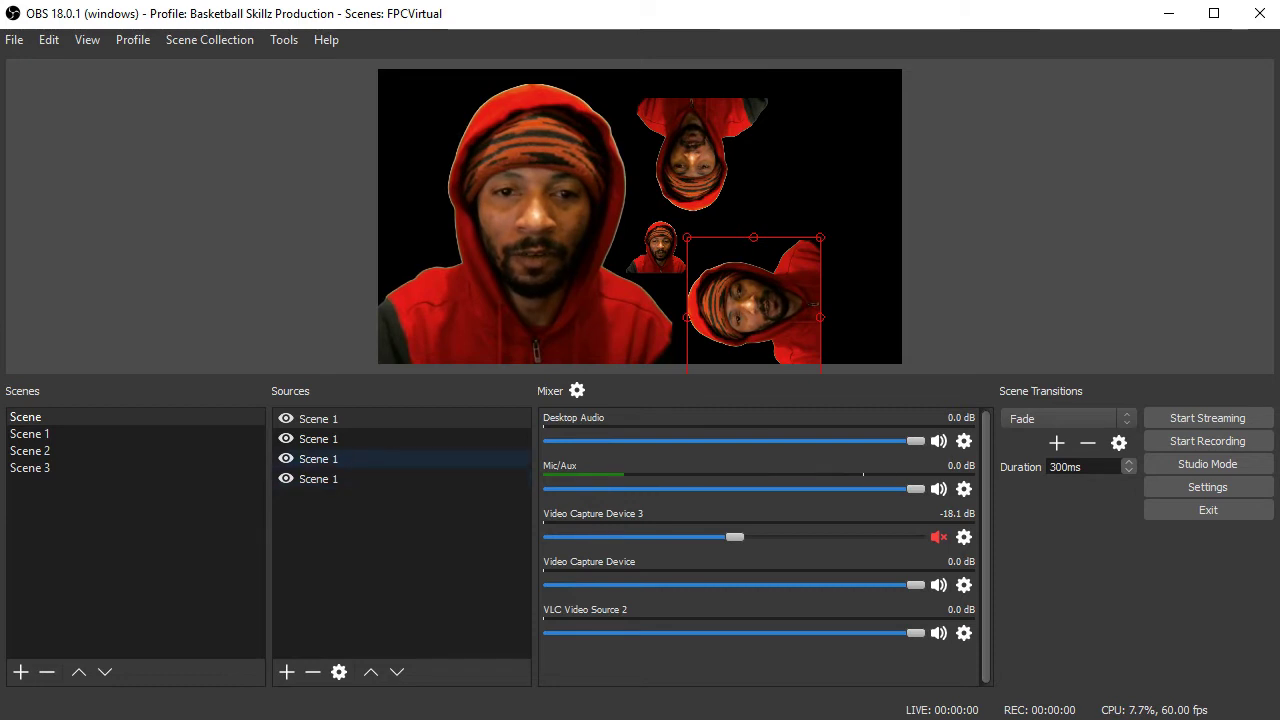
right_click(353, 479)
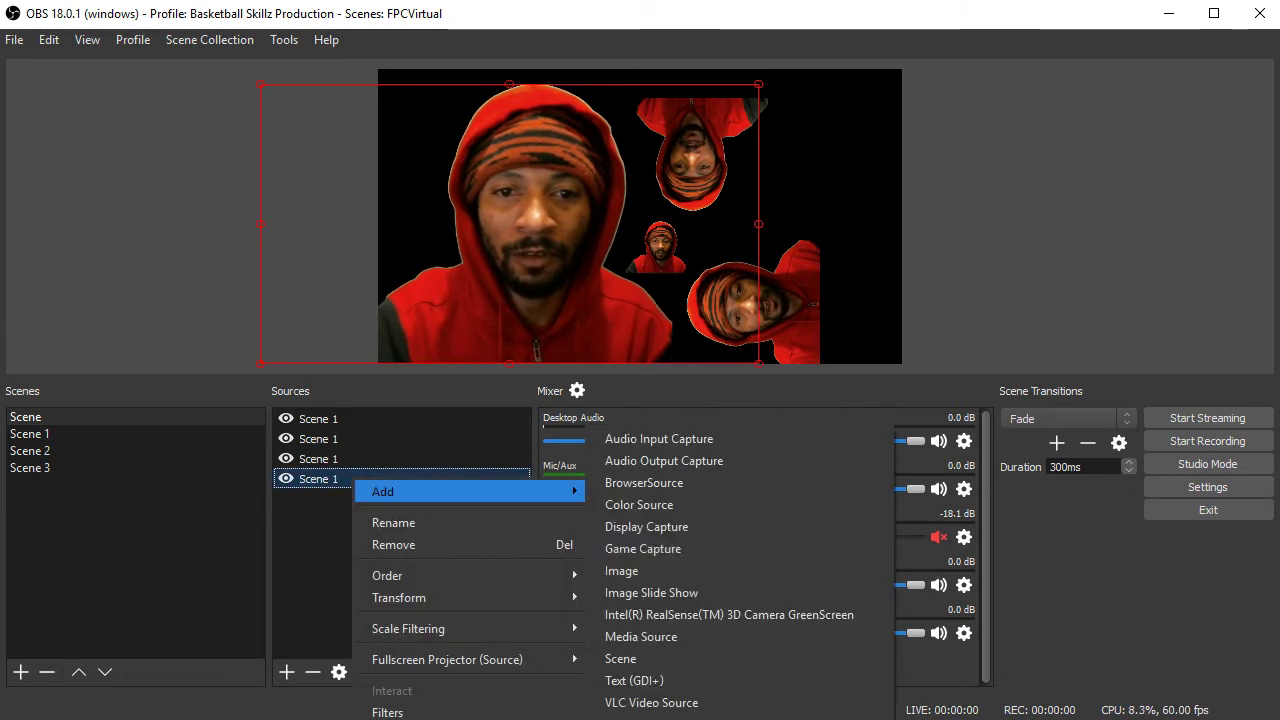
mouse_move(470, 491)
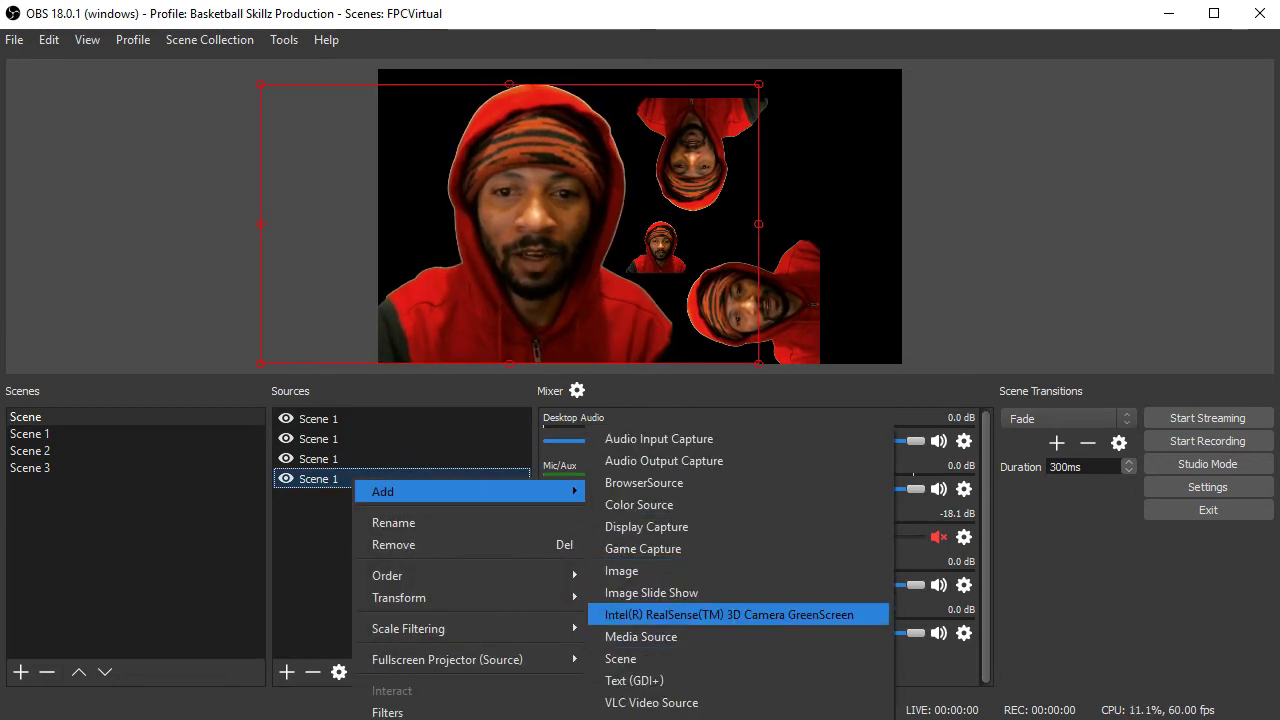
left_click(620, 658)
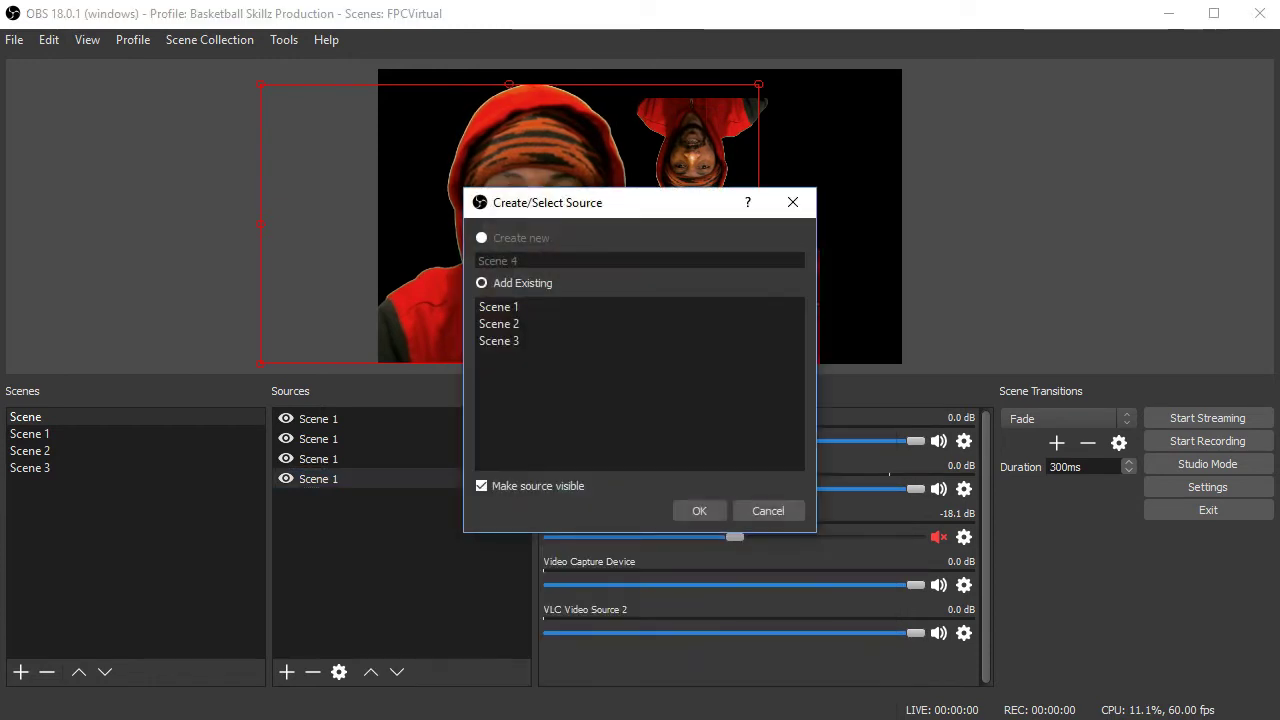
left_click(499, 307)
left_click(699, 511)
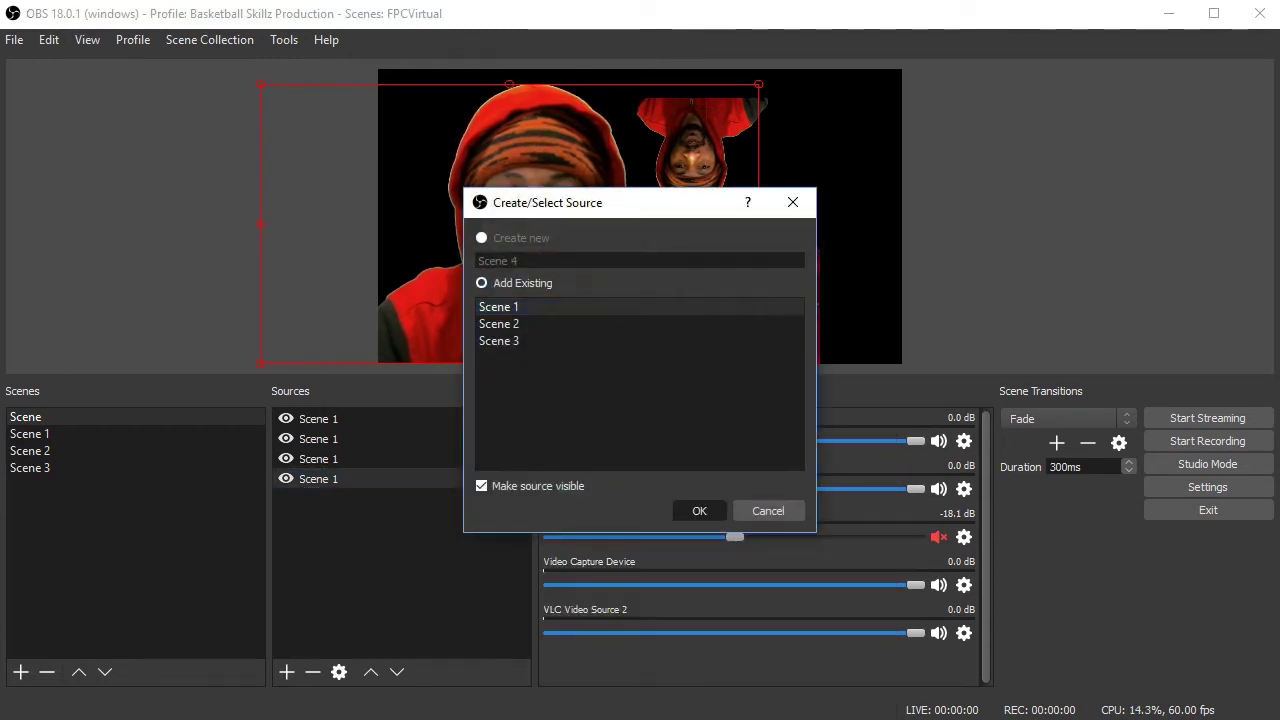
key("Return")
left_click_drag(483, 156, 815, 165)
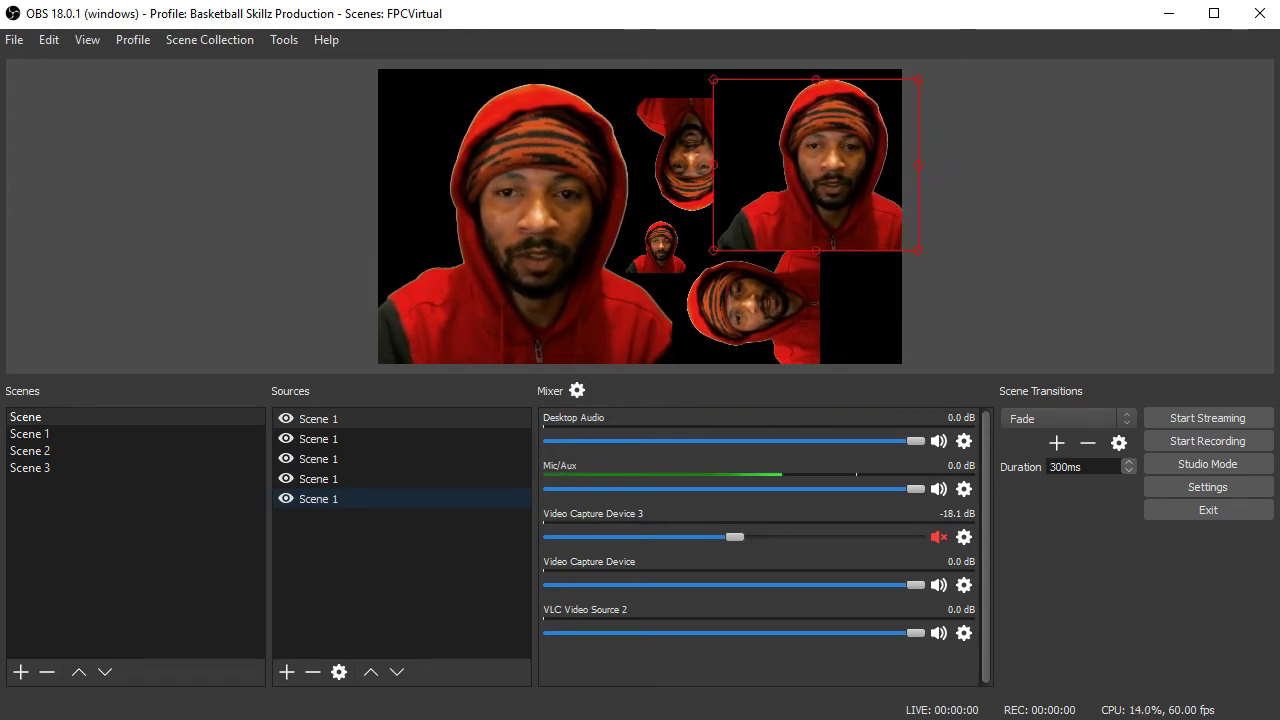
left_click_drag(713, 79, 724, 89)
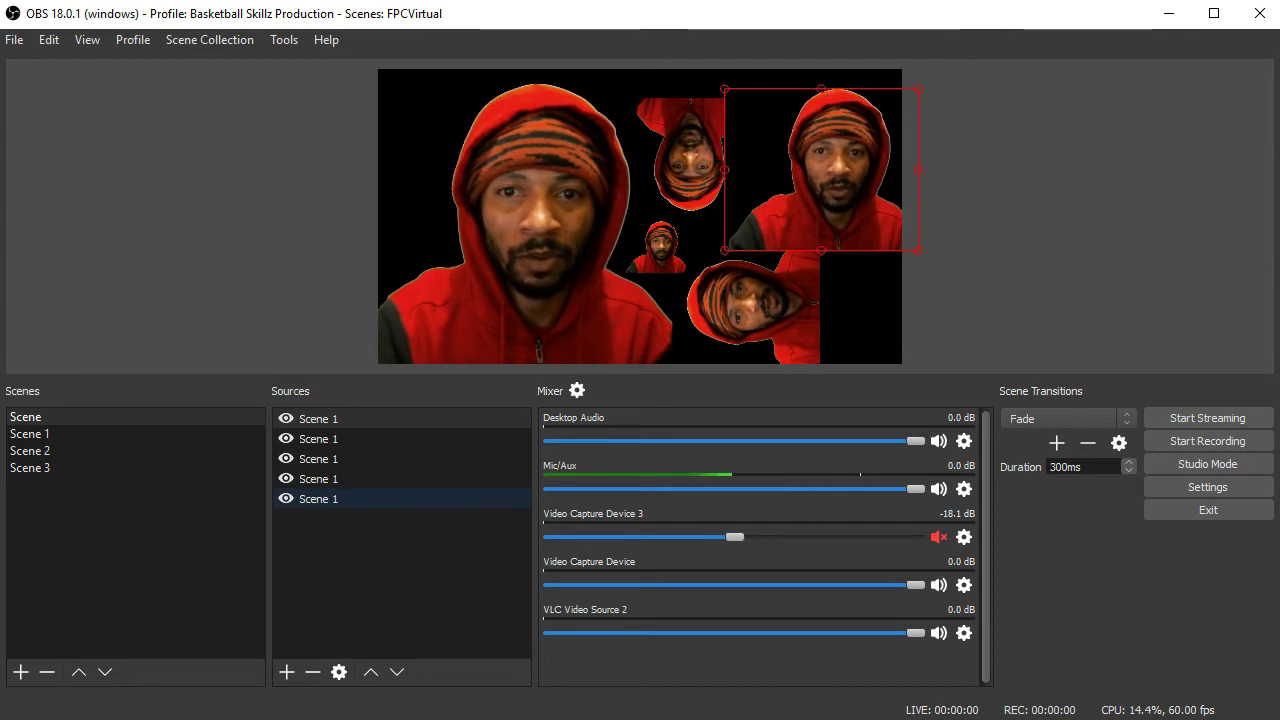
- Bring the upside-down Scene 1 copy to the front of the source order, then shrink it and move it slightly up
left_click(688, 155)
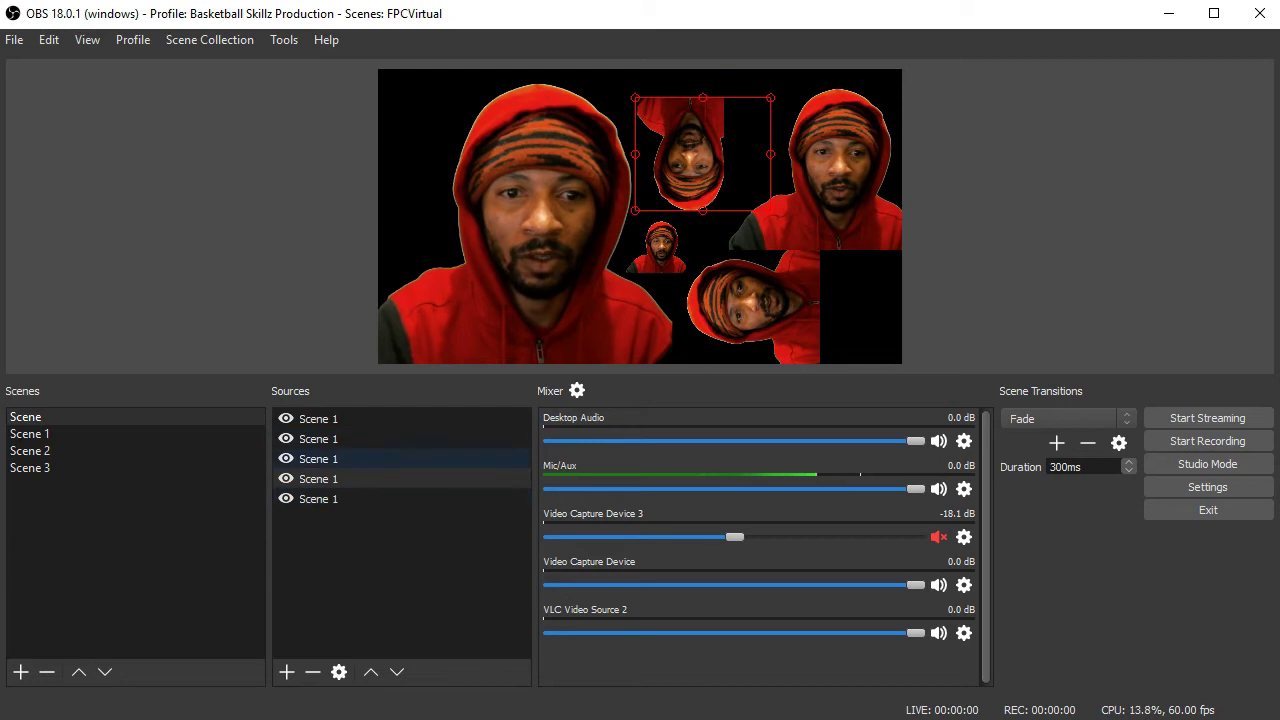
left_click_drag(318, 479, 318, 411)
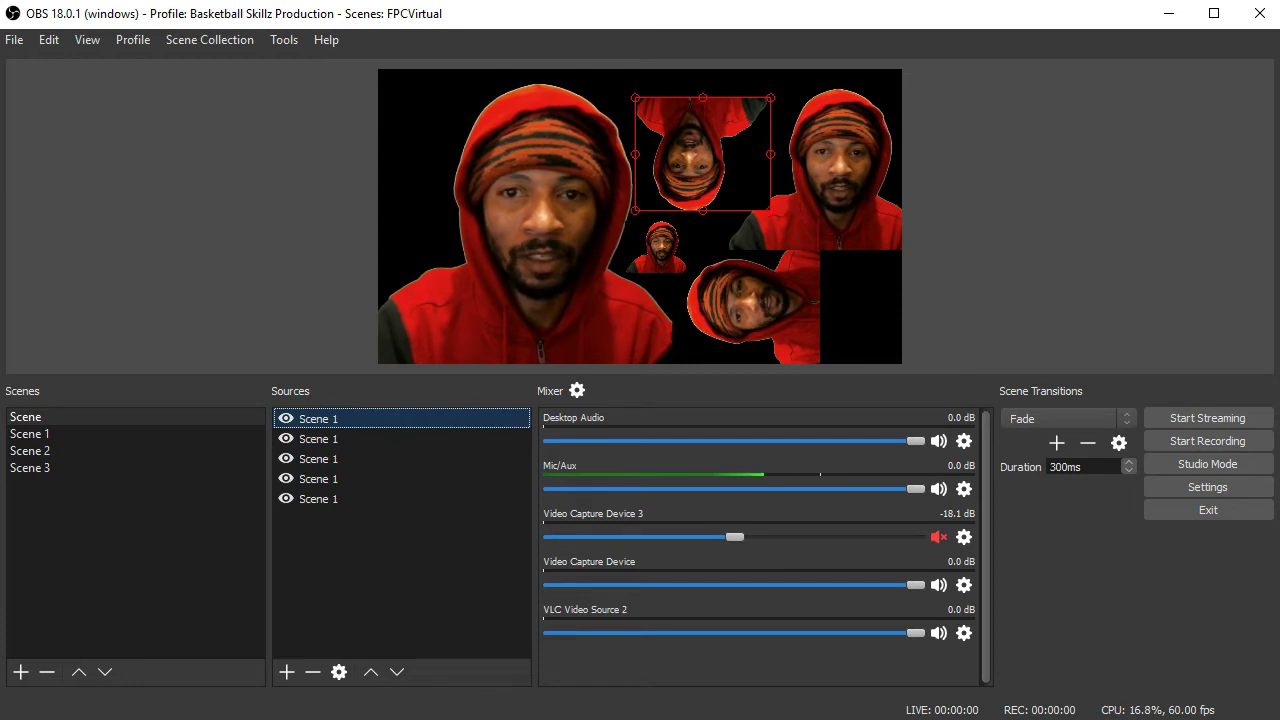
left_click_drag(770, 98, 759, 107)
left_click_drag(697, 159, 697, 146)
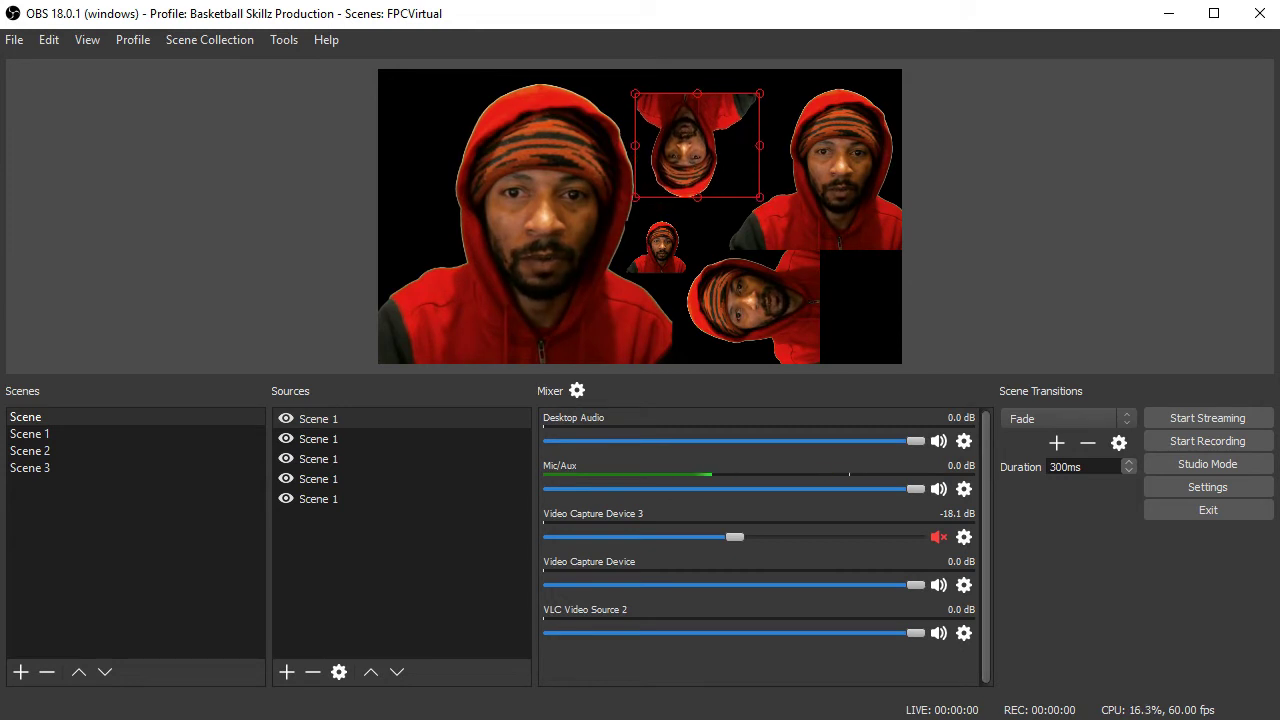
- Move the newest Scene 1 copy up against the canvas's top edge and enlarge it slightly
left_click(836, 172)
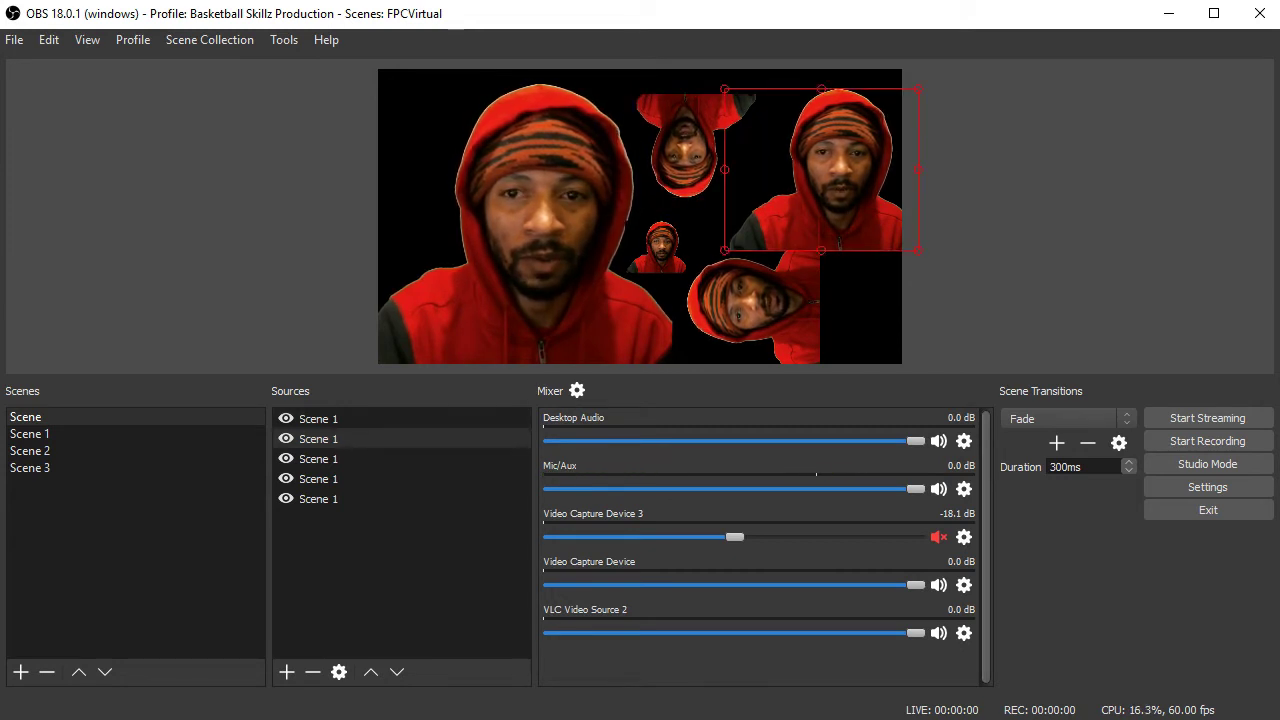
left_click_drag(836, 172, 835, 159)
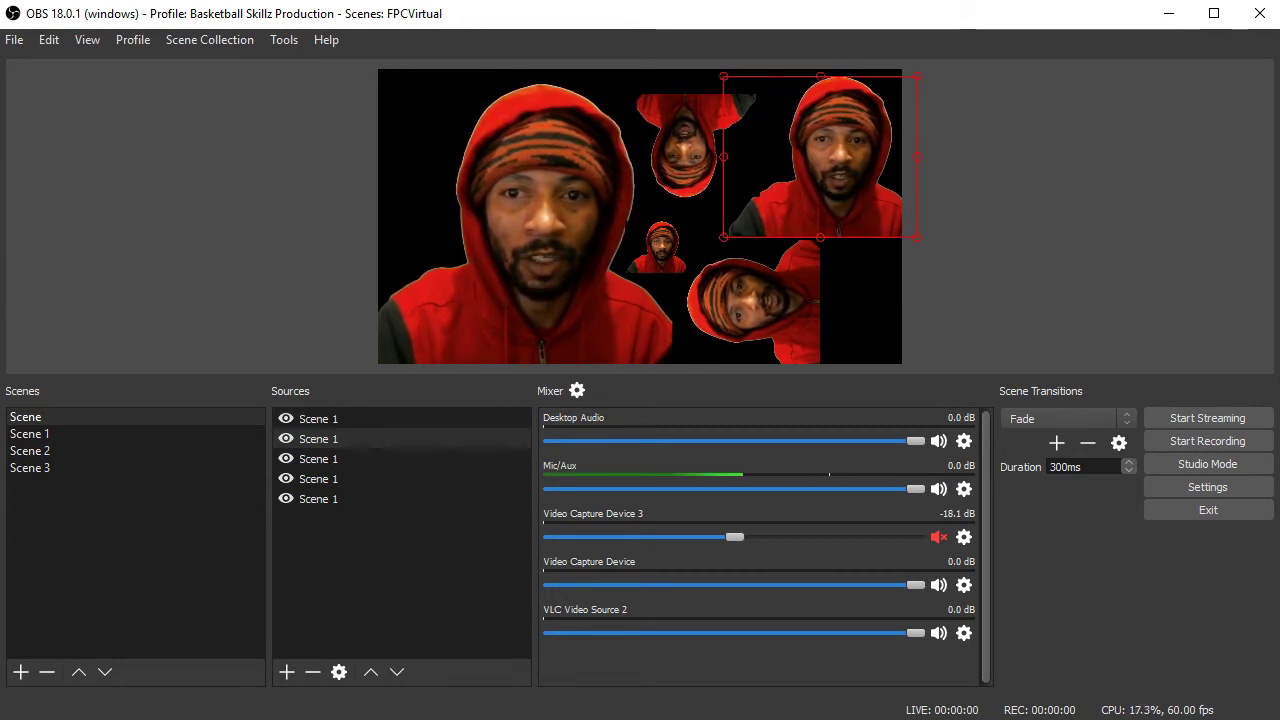
left_click_drag(917, 237, 926, 245)
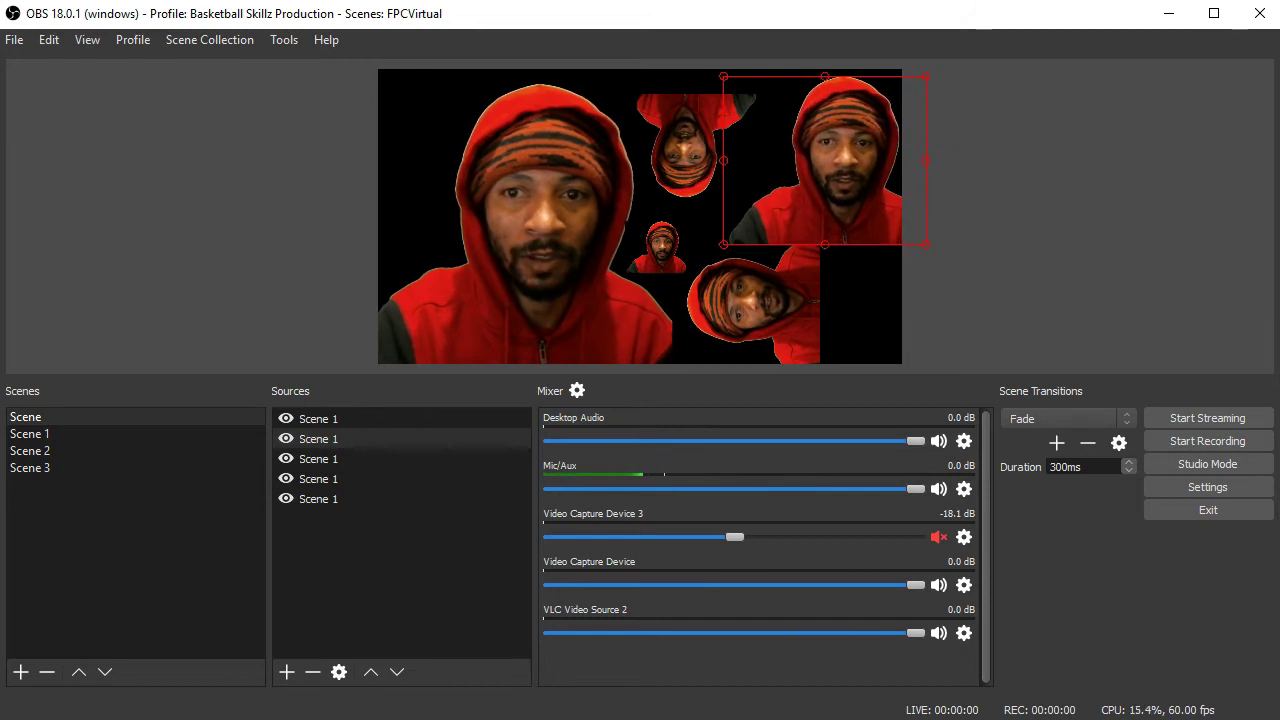
left_click_drag(840, 172, 839, 165)
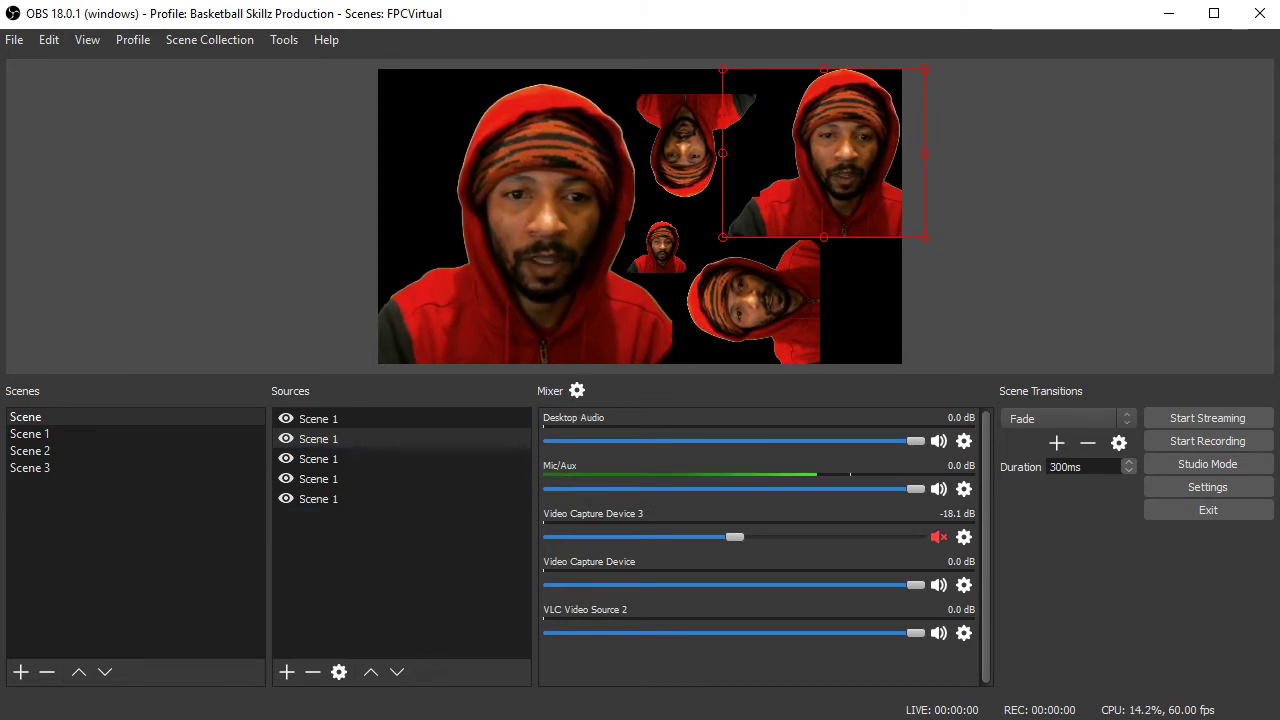
- Examine the filters applied to the upper-right Scene 1 copy, including its Crop/Pad settings
right_click(371, 440)
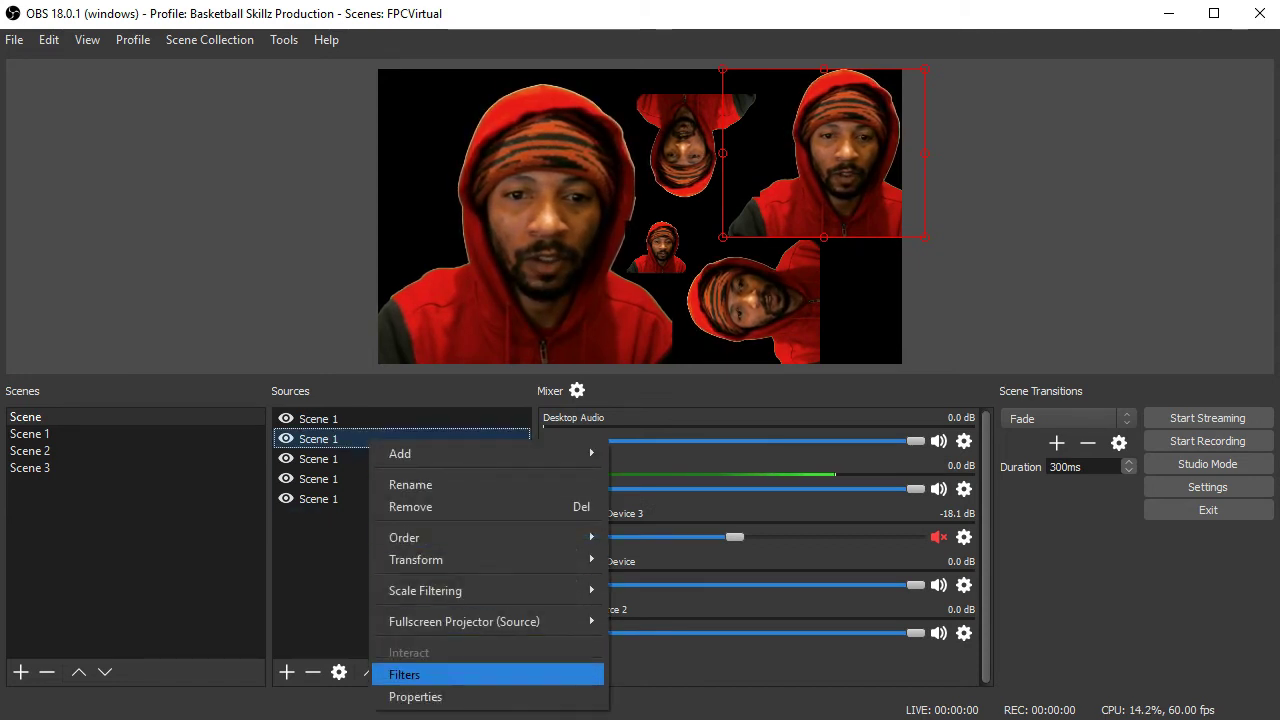
left_click(420, 674)
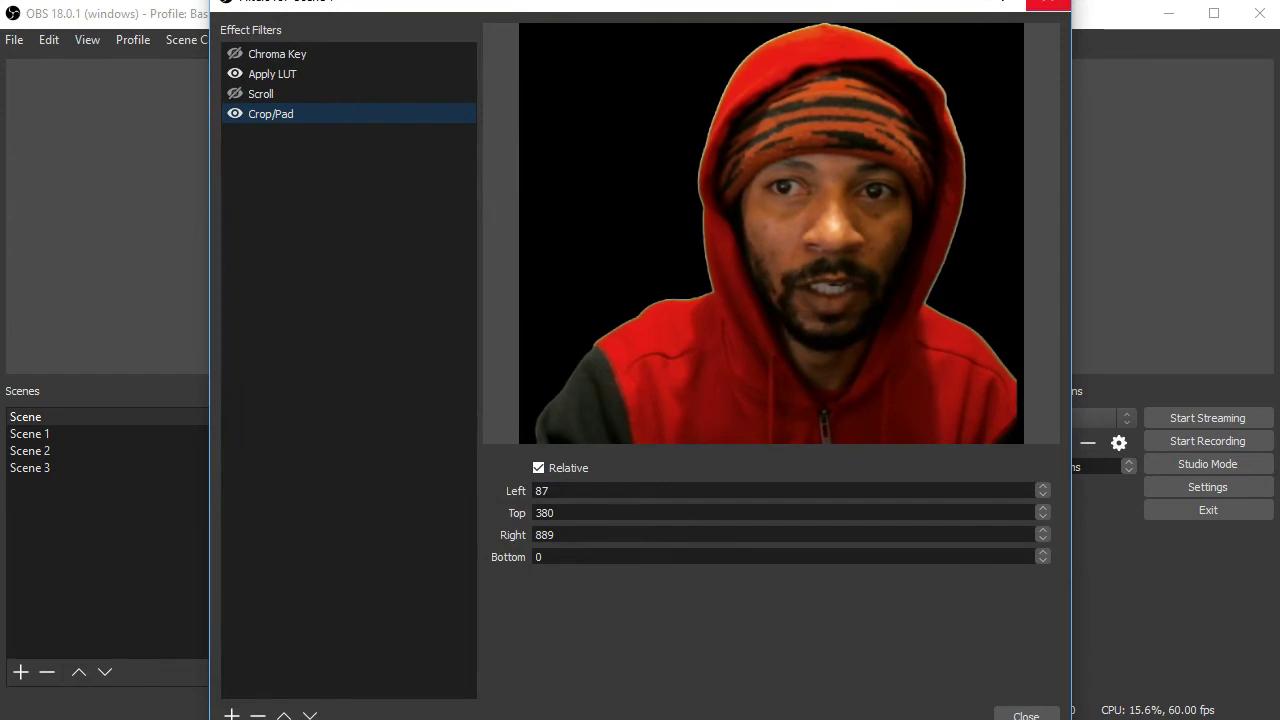
left_click(1048, 3)
- Rotate the upper-right Scene 1 copy by 180 degrees and then by 90 degrees counterclockwise
right_click(812, 182)
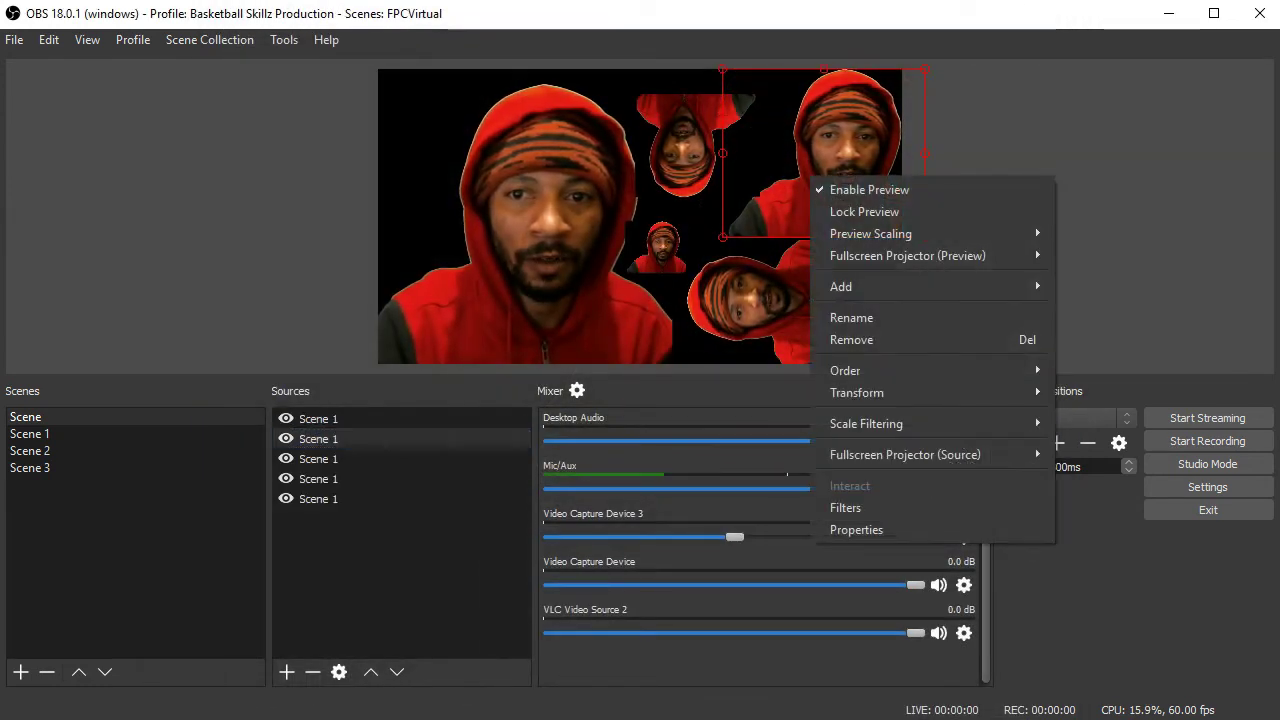
mouse_move(857, 392)
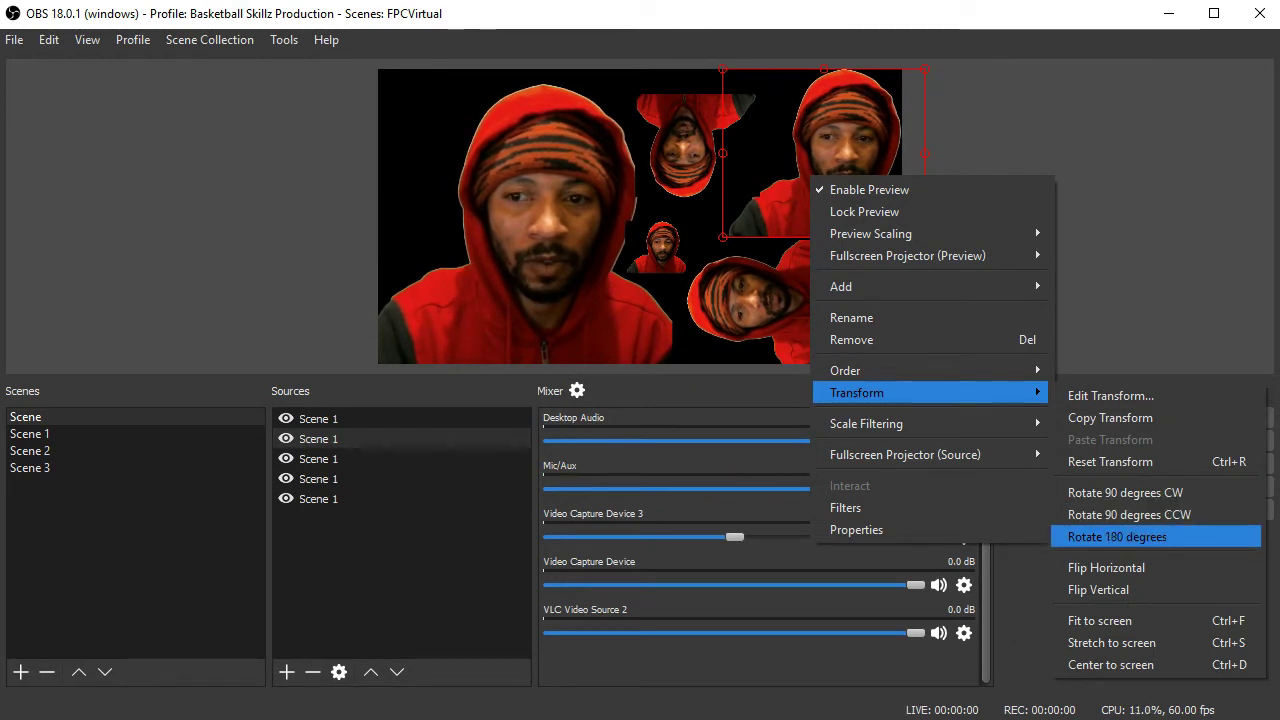
left_click(1117, 536)
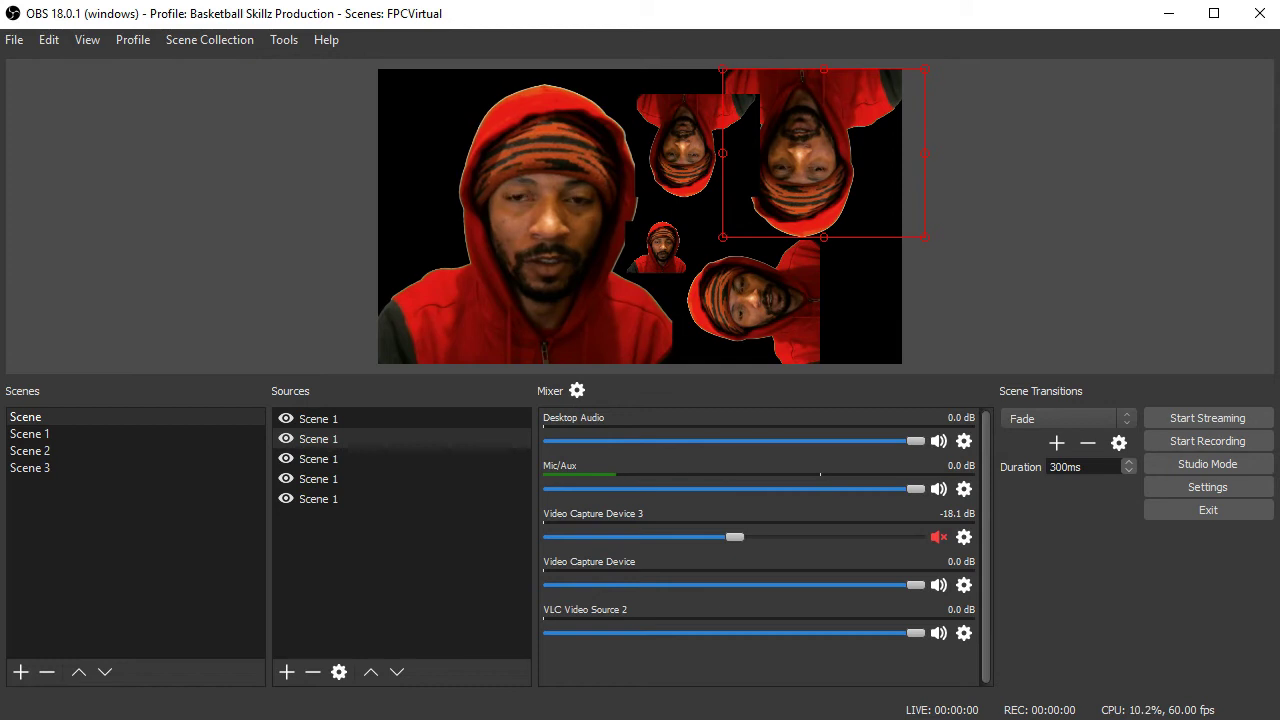
right_click(823, 175)
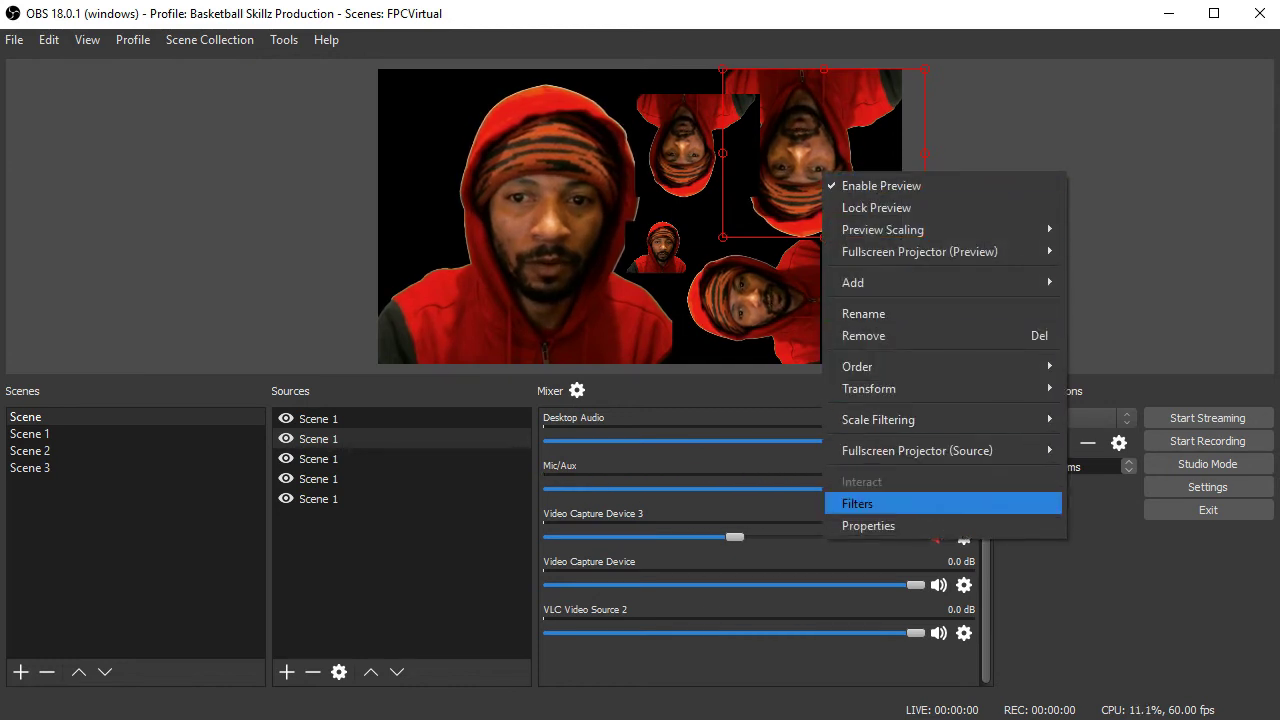
mouse_move(869, 388)
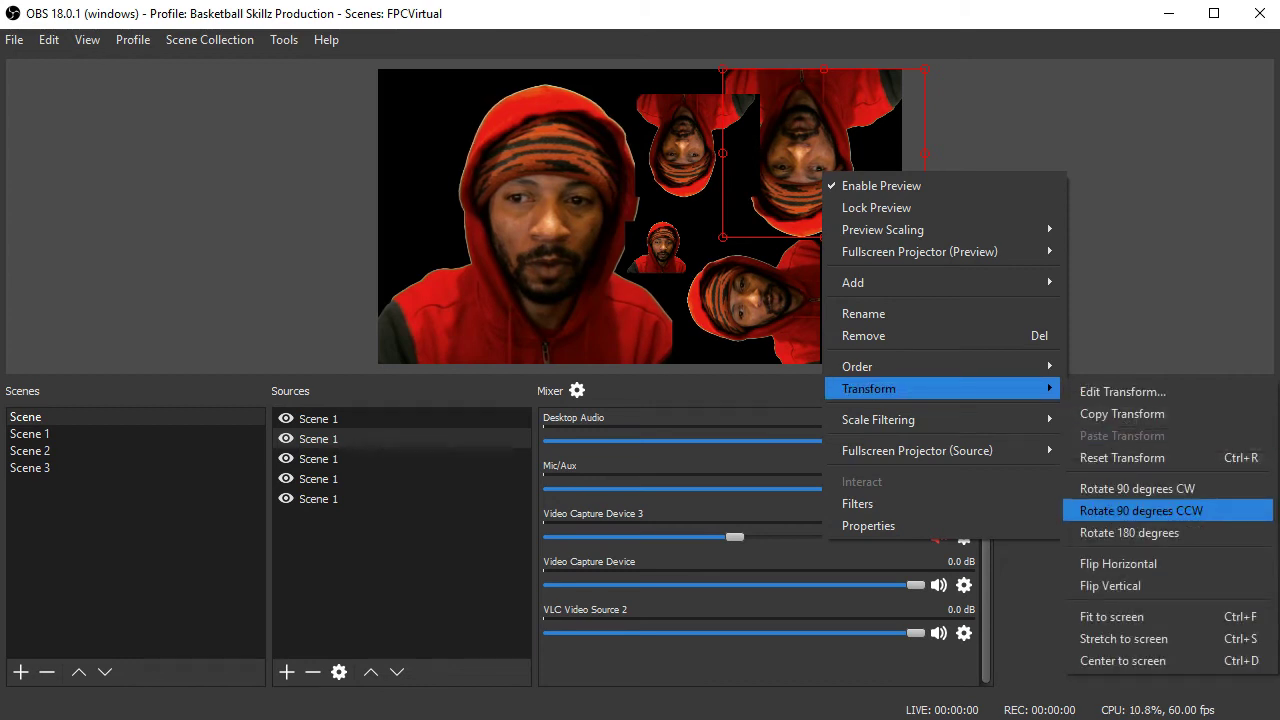
left_click(1150, 510)
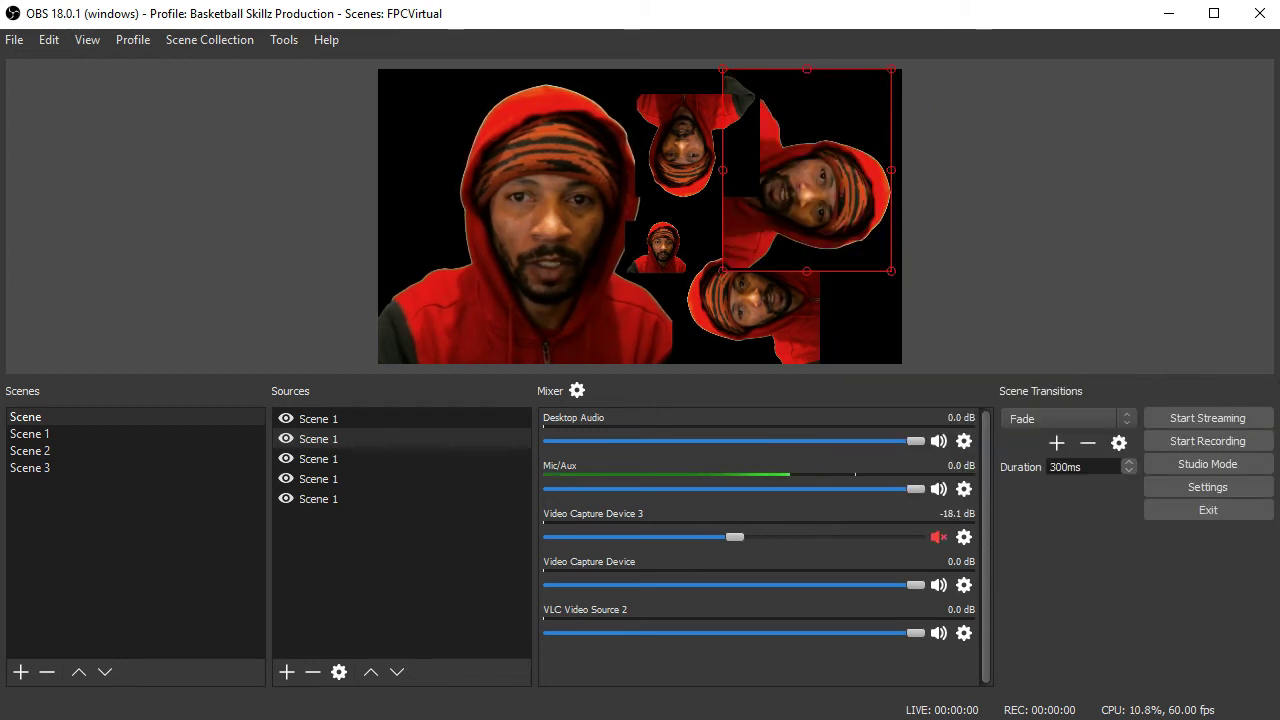
- Move the rotated copy further into the canvas's upper-right corner and shrink it slightly
left_click_drag(812, 180, 848, 170)
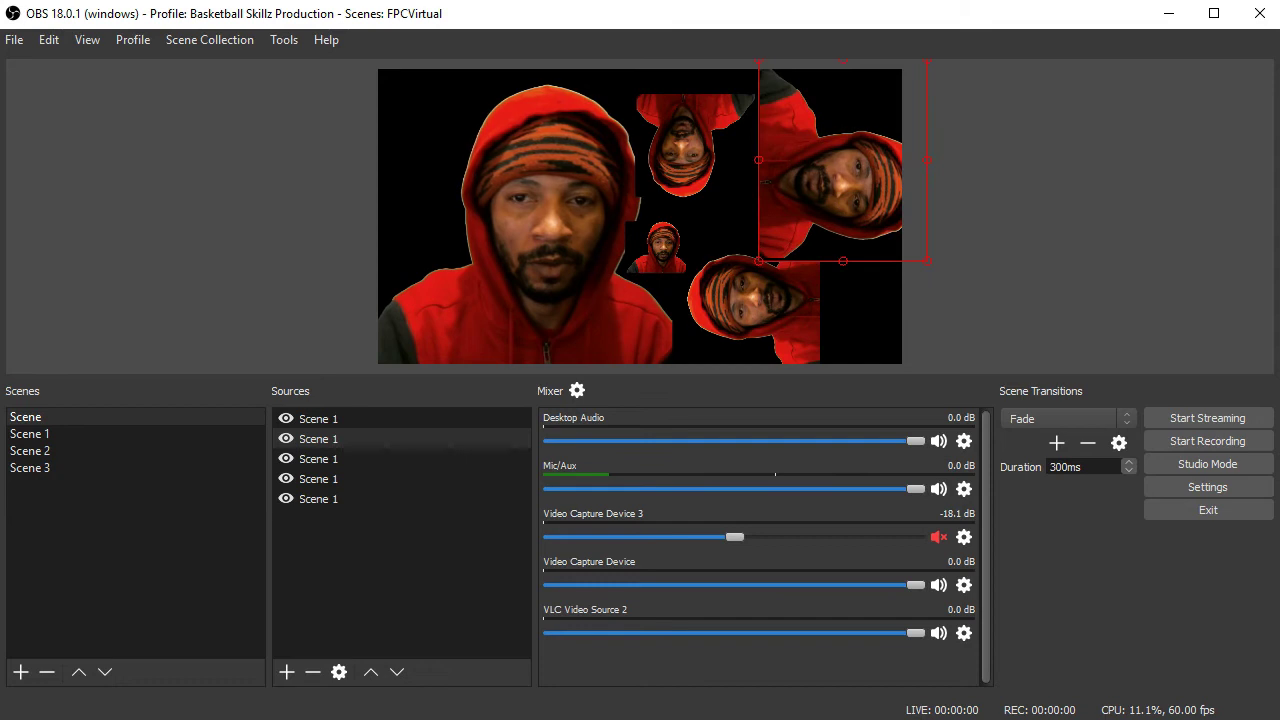
left_click_drag(927, 261, 913, 244)
left_click(985, 245)
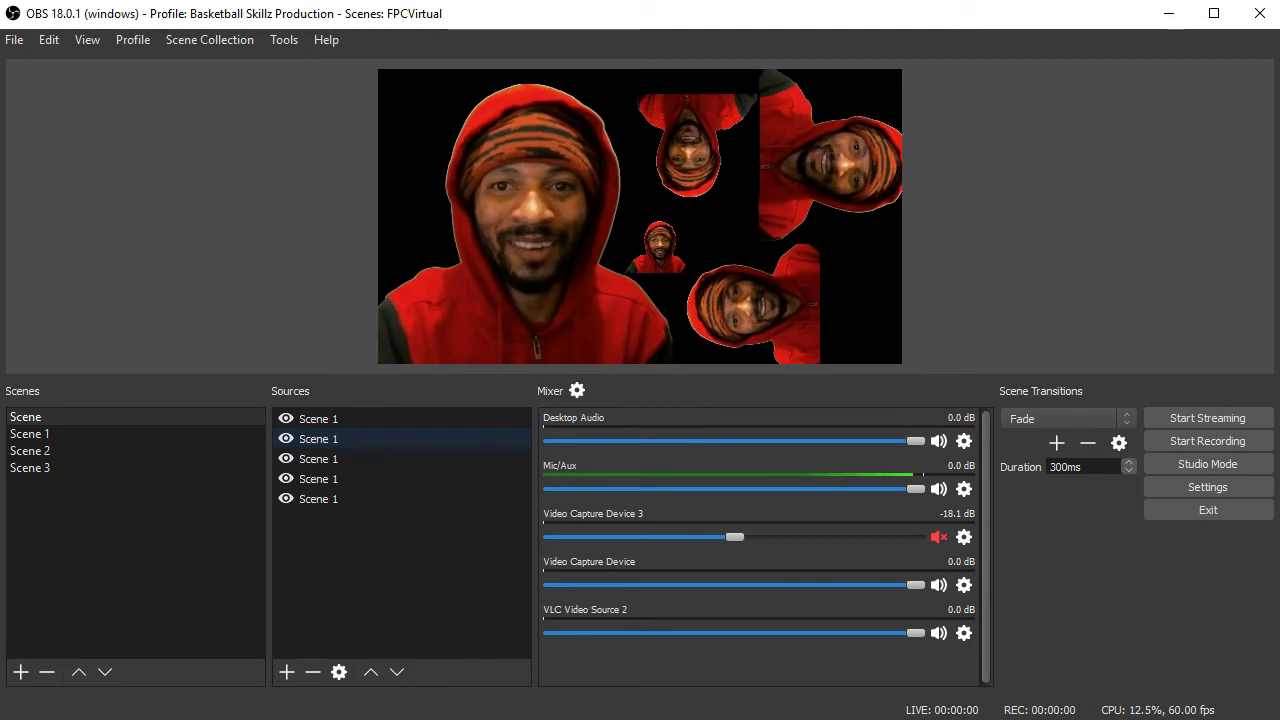
- Move the upside-down Scene 1 copy up to the canvas's top edge and resize it to fit beside the upper-right copy
left_click_drag(690, 145, 669, 120)
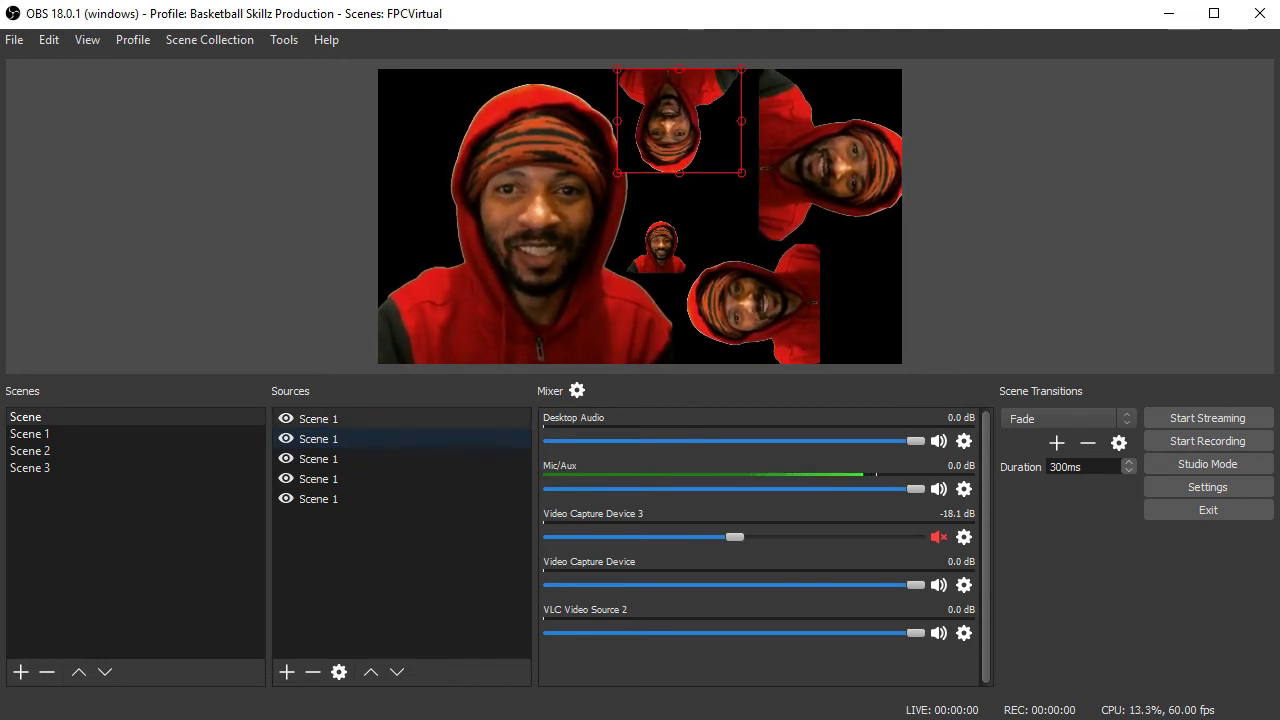
left_click_drag(742, 173, 759, 187)
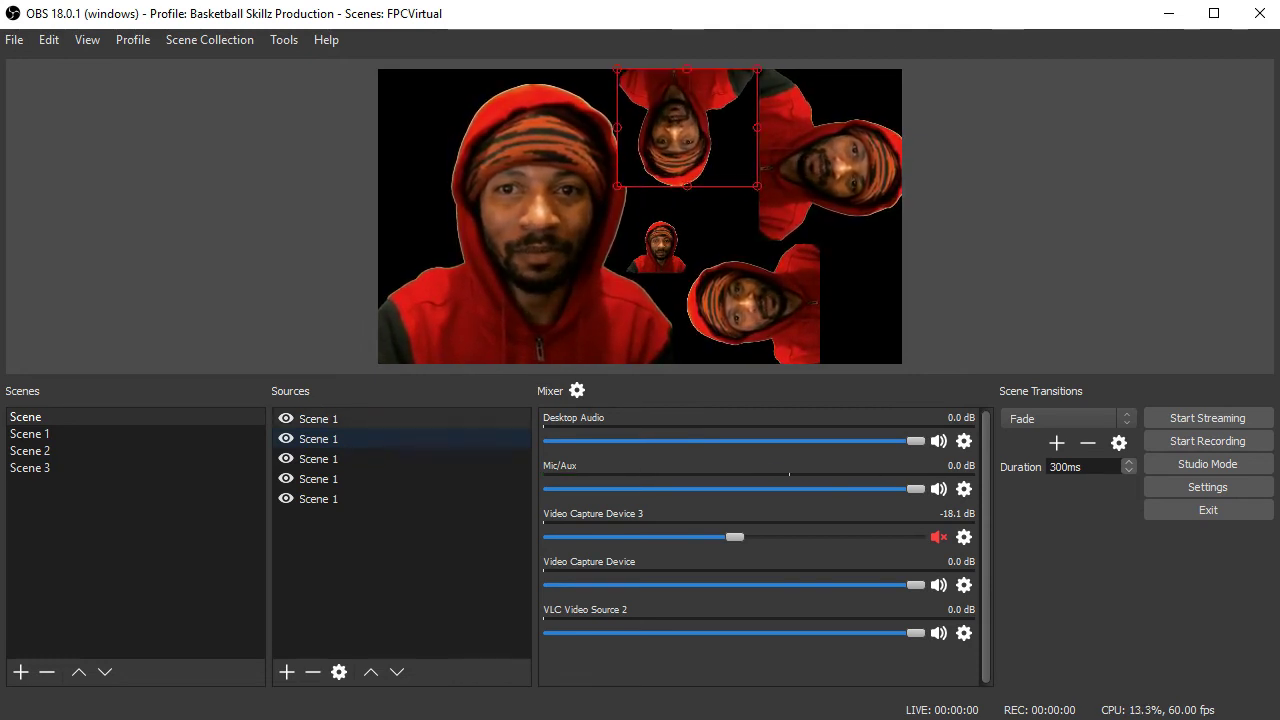
left_click(944, 214)
left_click(687, 130)
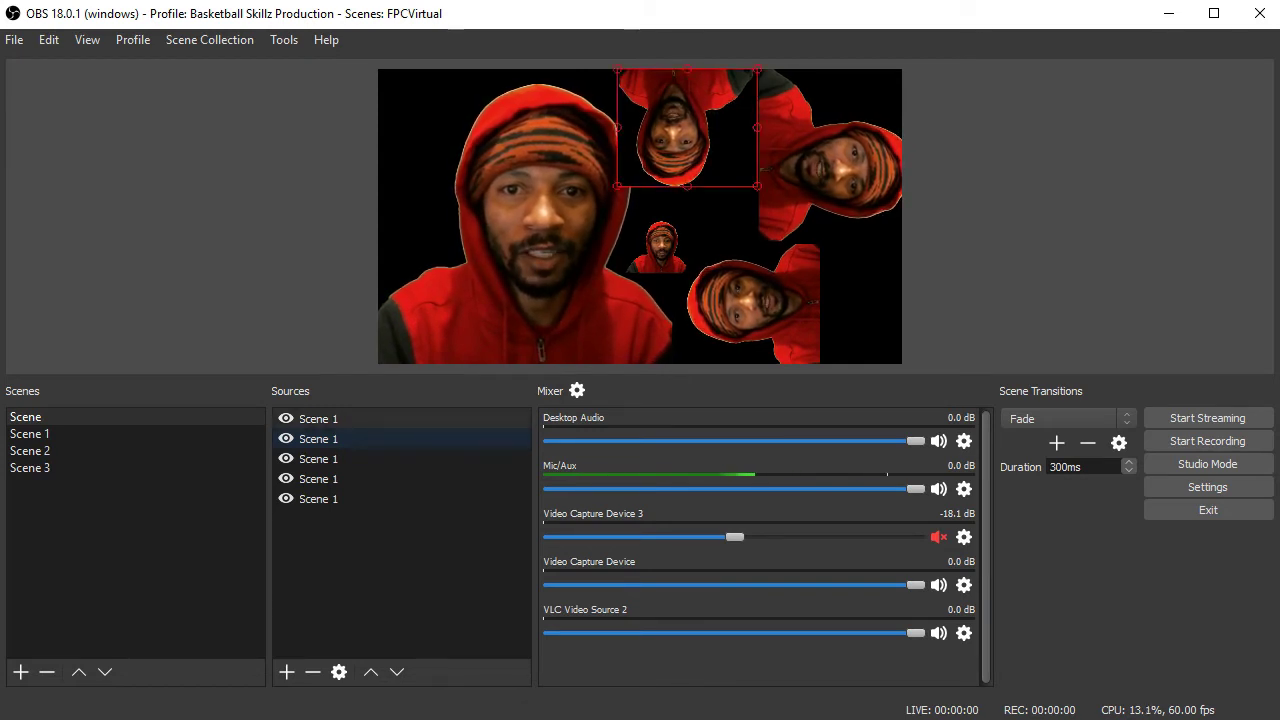
left_click_drag(617, 186, 623, 181)
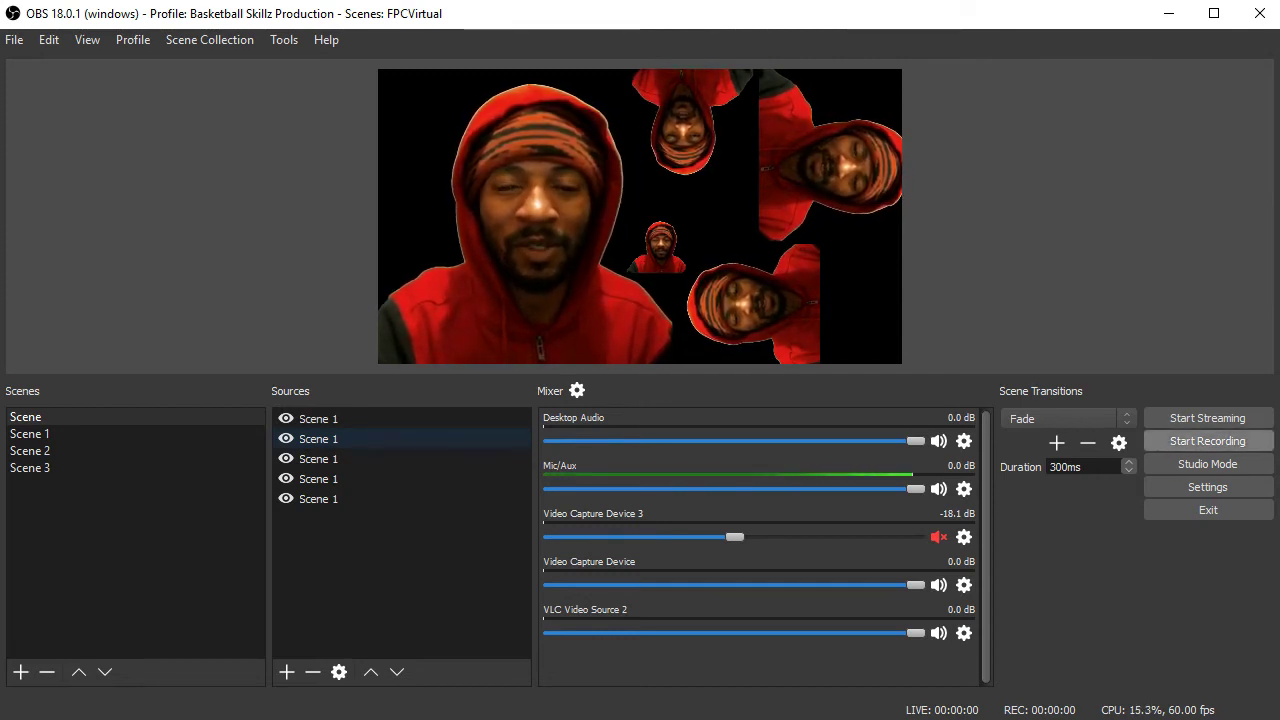
- Record a short clip of the finished five-copy scene and stop the recording
left_click(1207, 441)
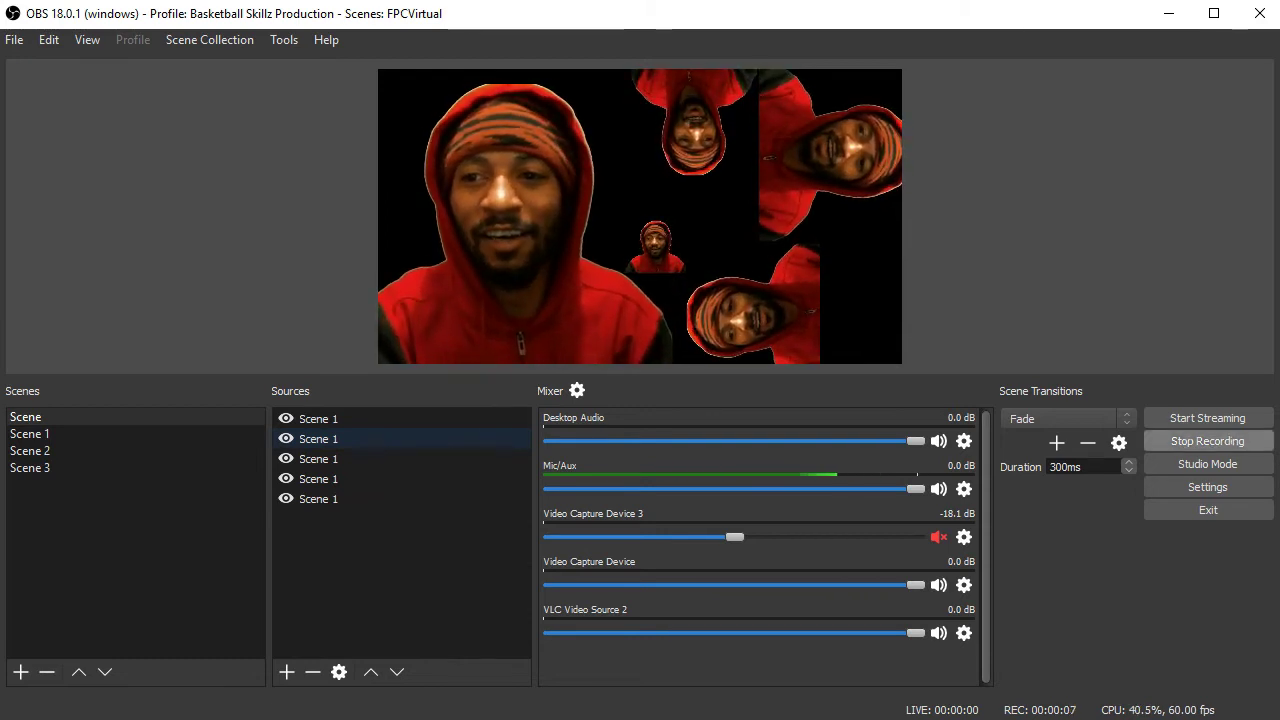
left_click(1207, 441)
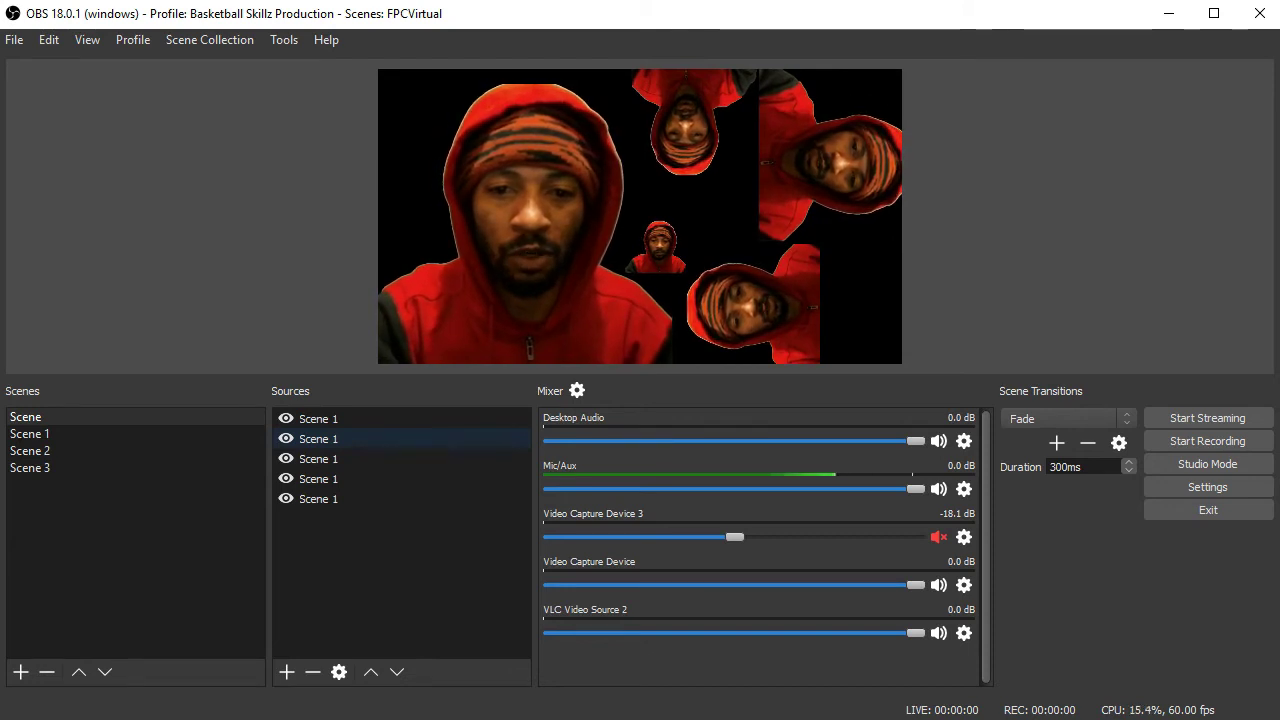
mouse_move(493, 719)
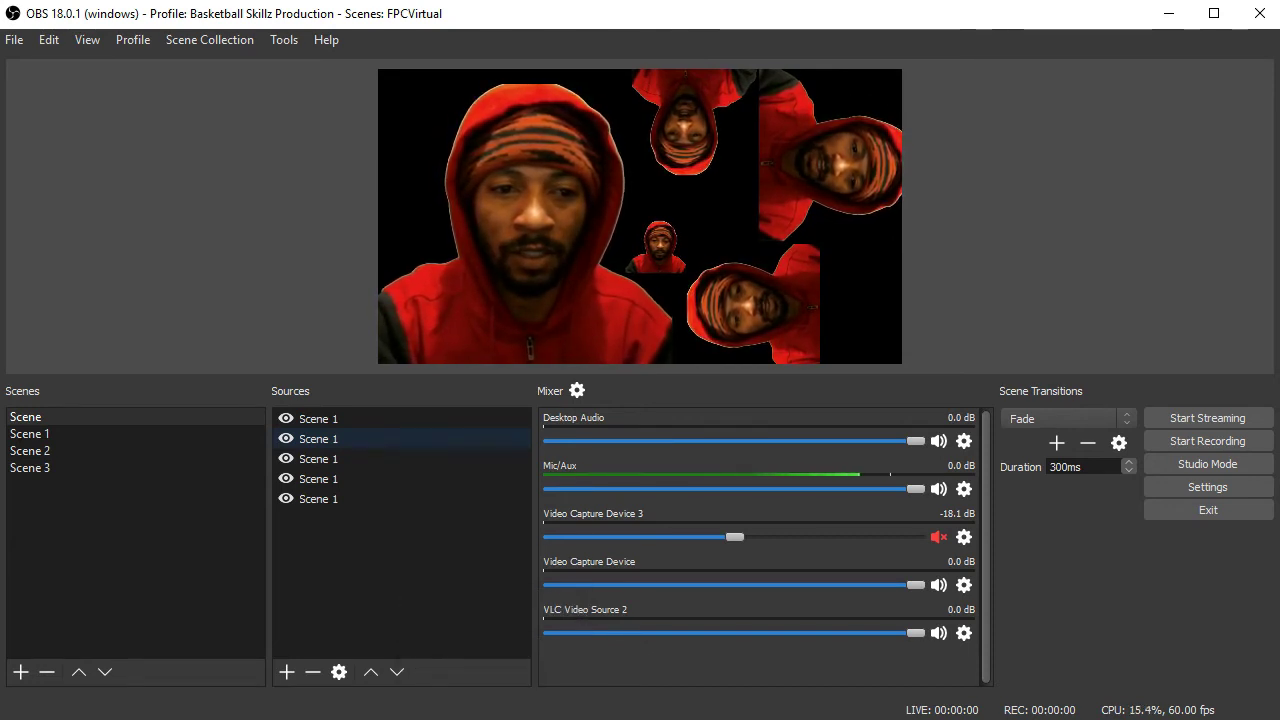